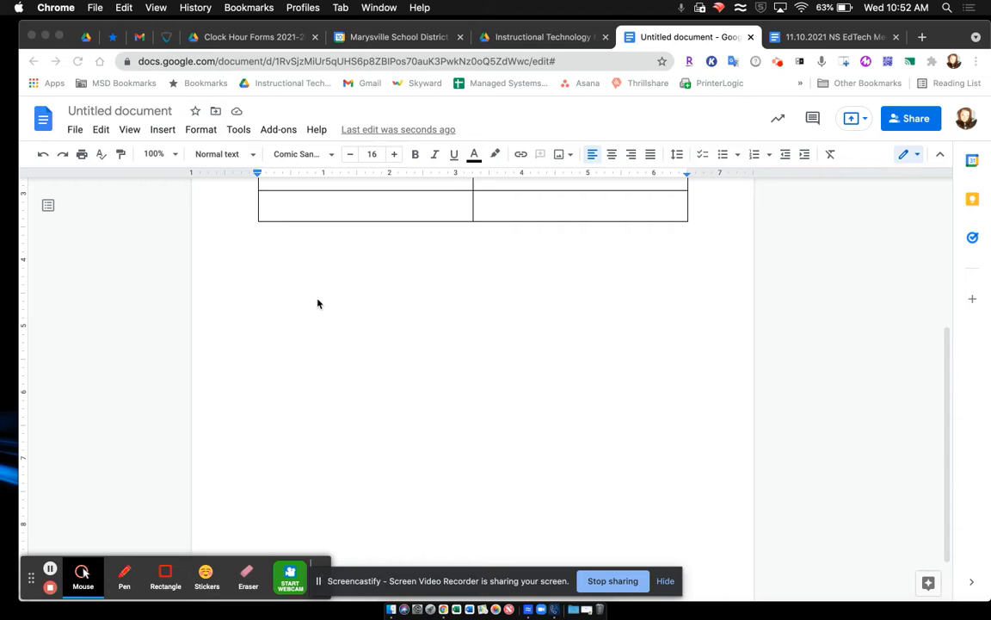
Start an @ entry on the blank line below the table to bring up the insertable items.
click(303, 274)
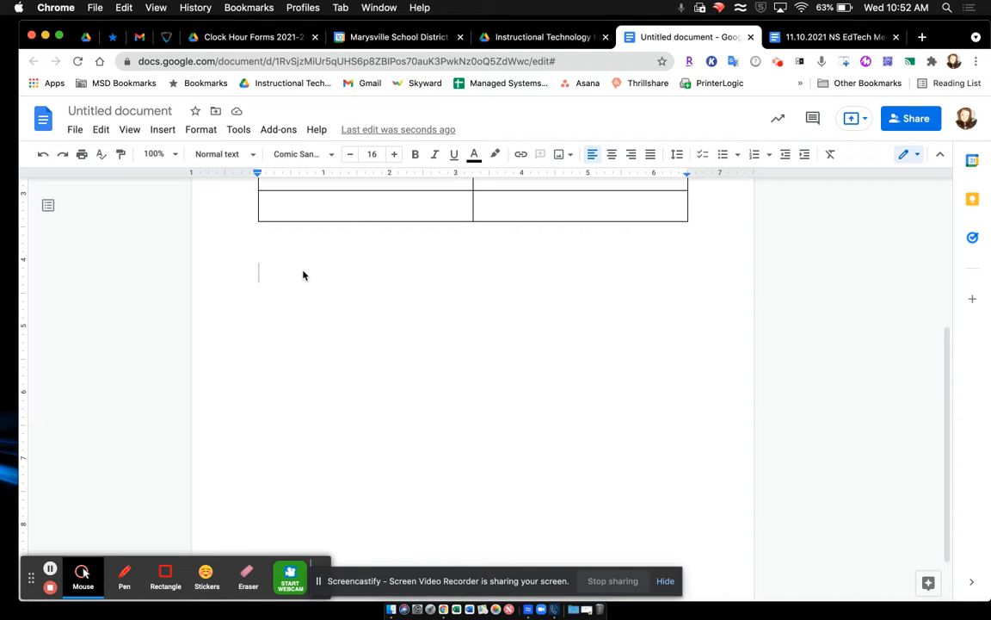
text(@)
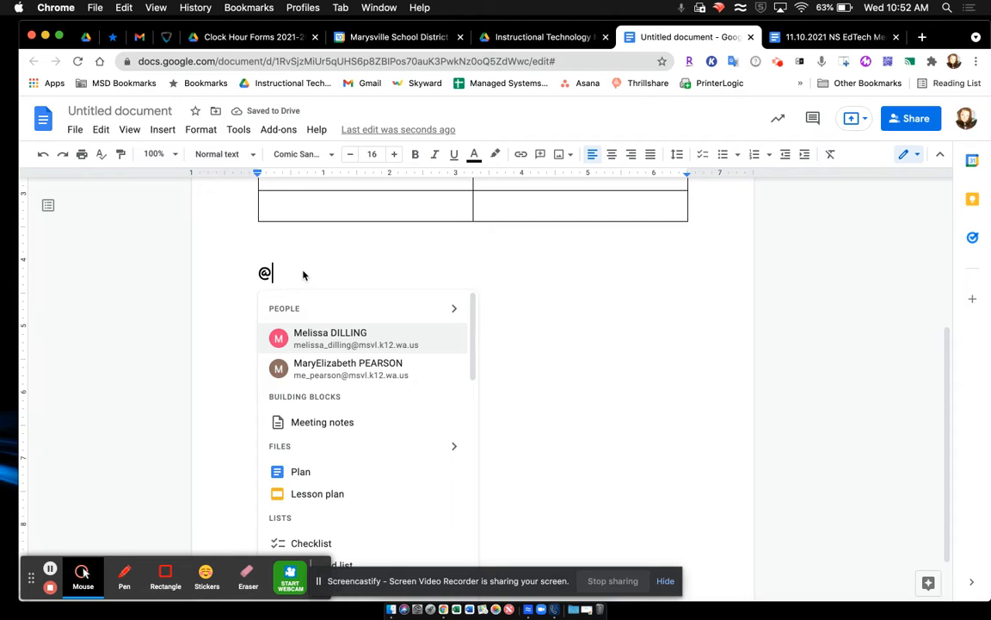
Look through the insertable items for the @ entry, from people, building blocks and files to dates, calendar events and page components.
scroll(316, 357, down, 1)
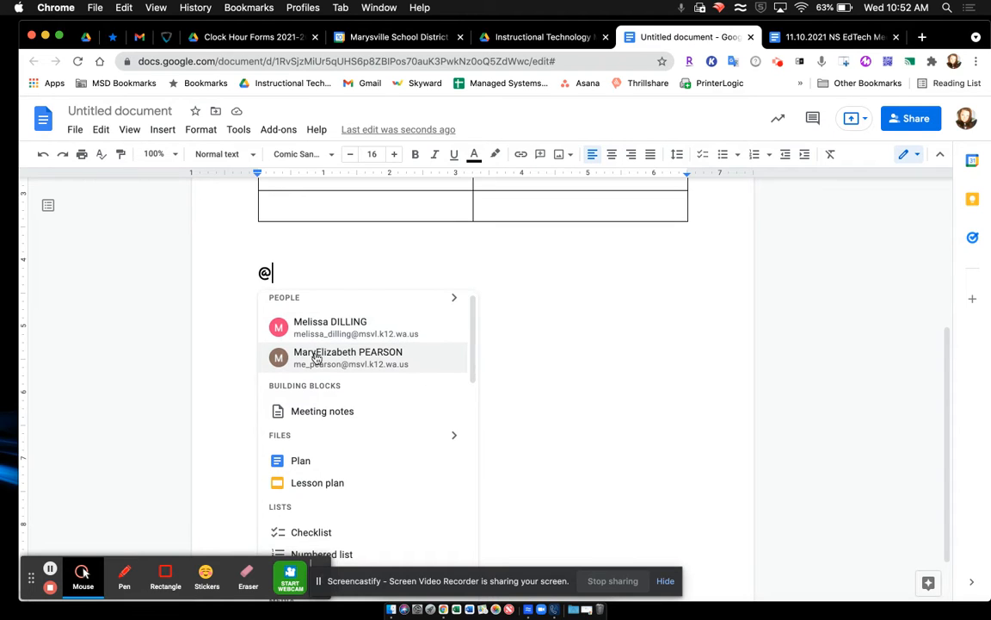
scroll(317, 357, down, 1)
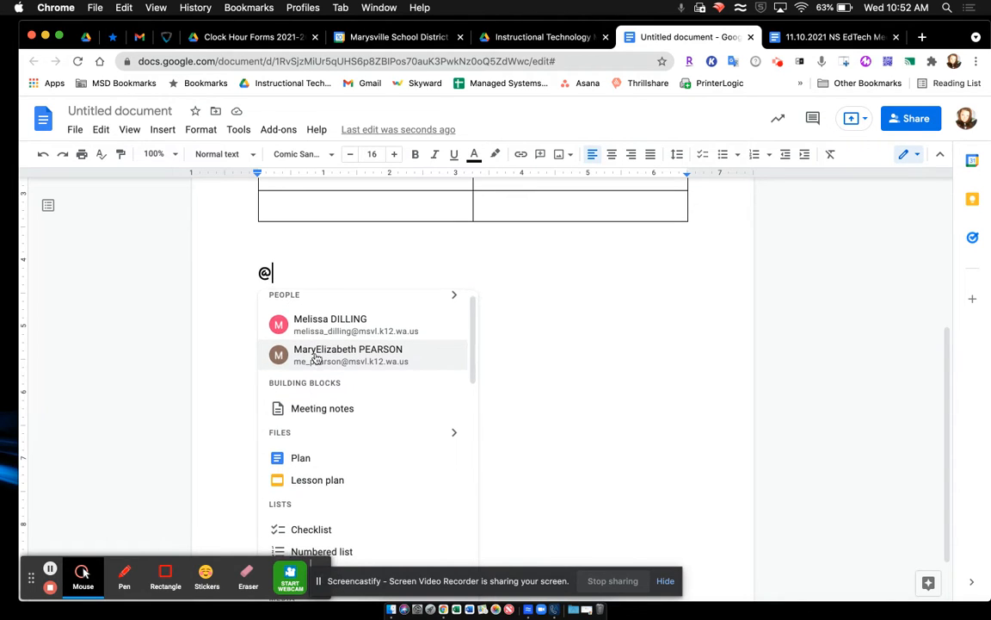
scroll(317, 358, down, 3)
scroll(317, 357, down, 2)
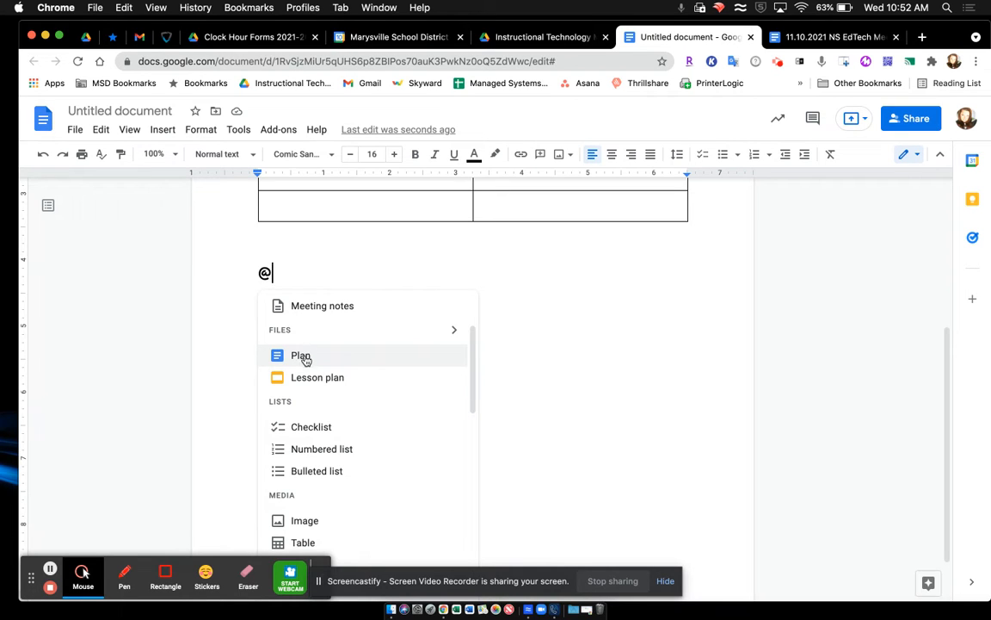
scroll(306, 380, down, 2)
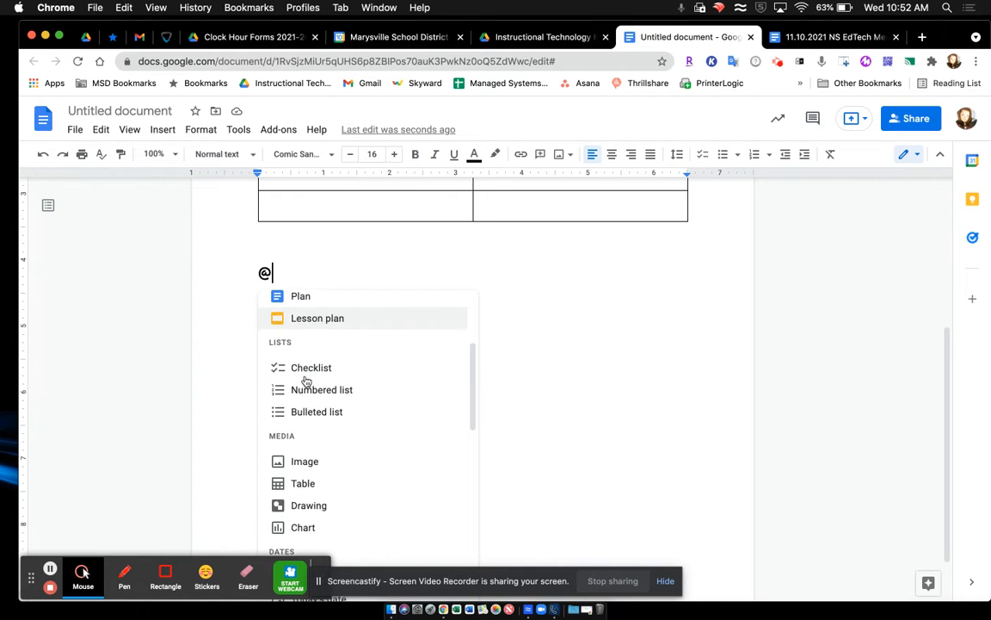
scroll(305, 380, down, 2)
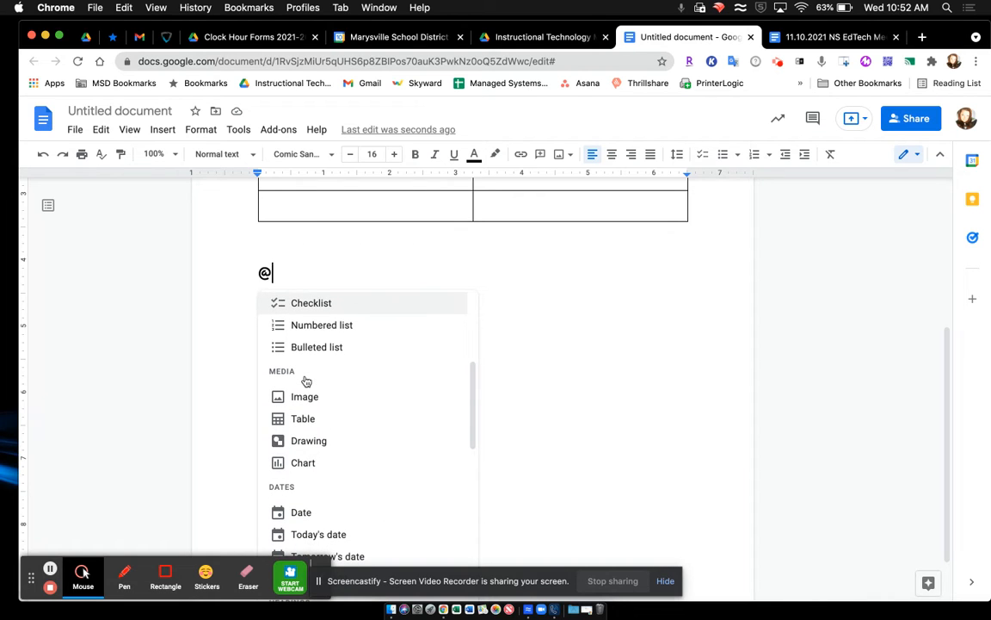
scroll(306, 380, down, 2)
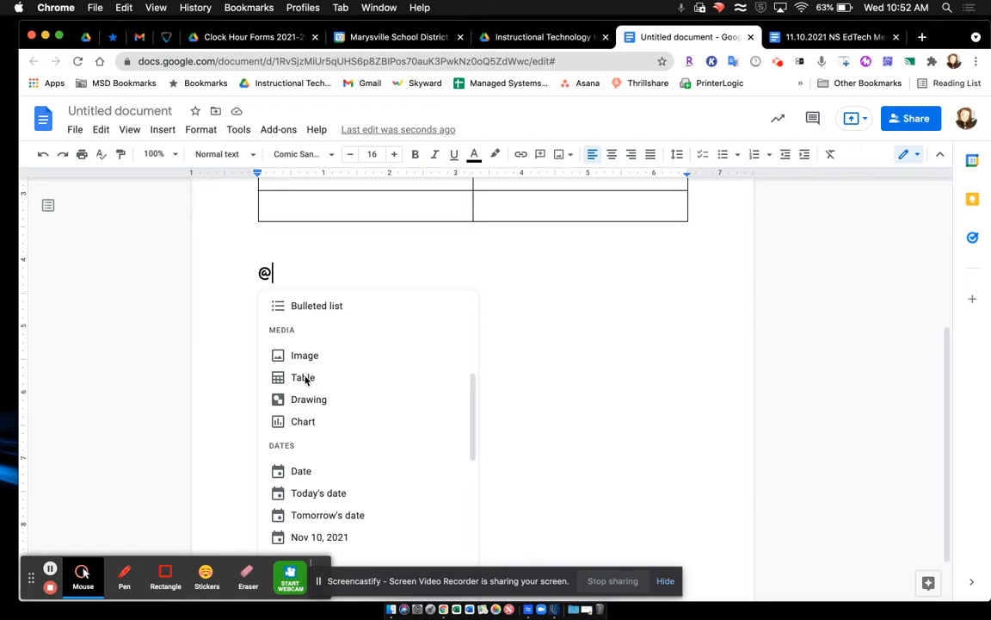
scroll(306, 380, down, 4)
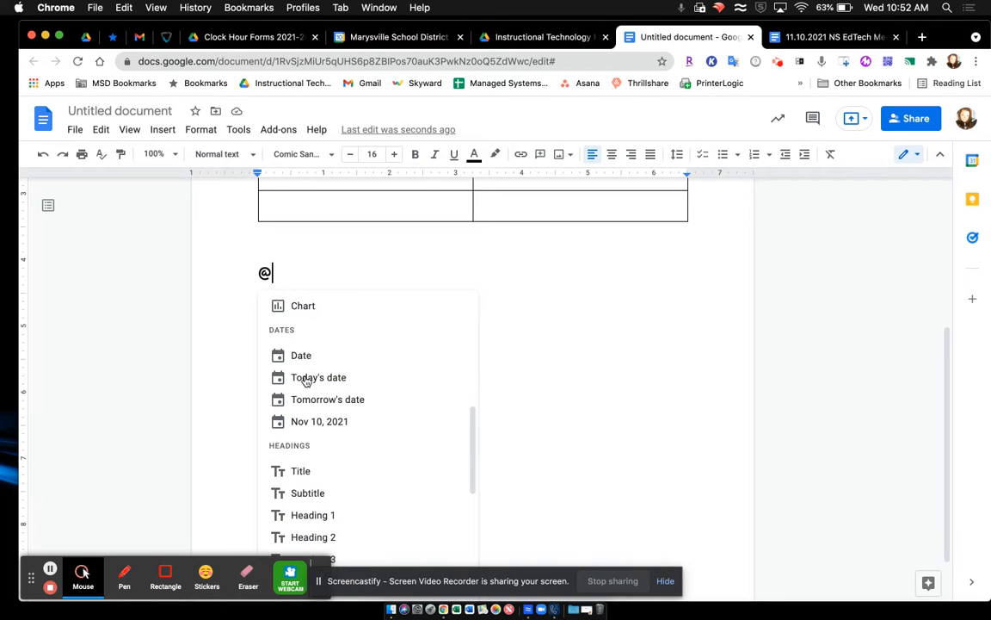
scroll(306, 380, down, 6)
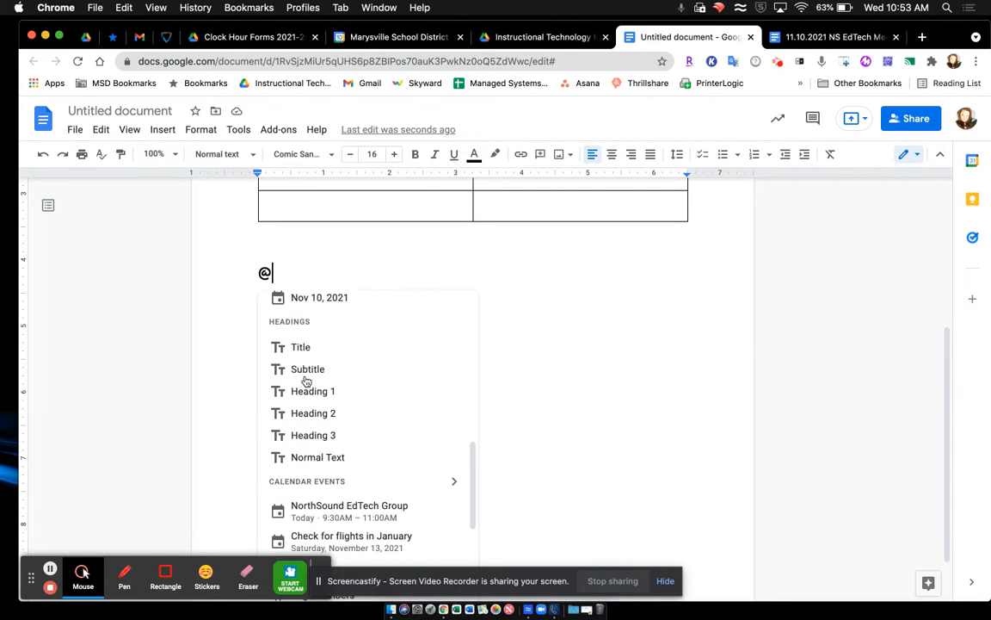
scroll(305, 379, down, 3)
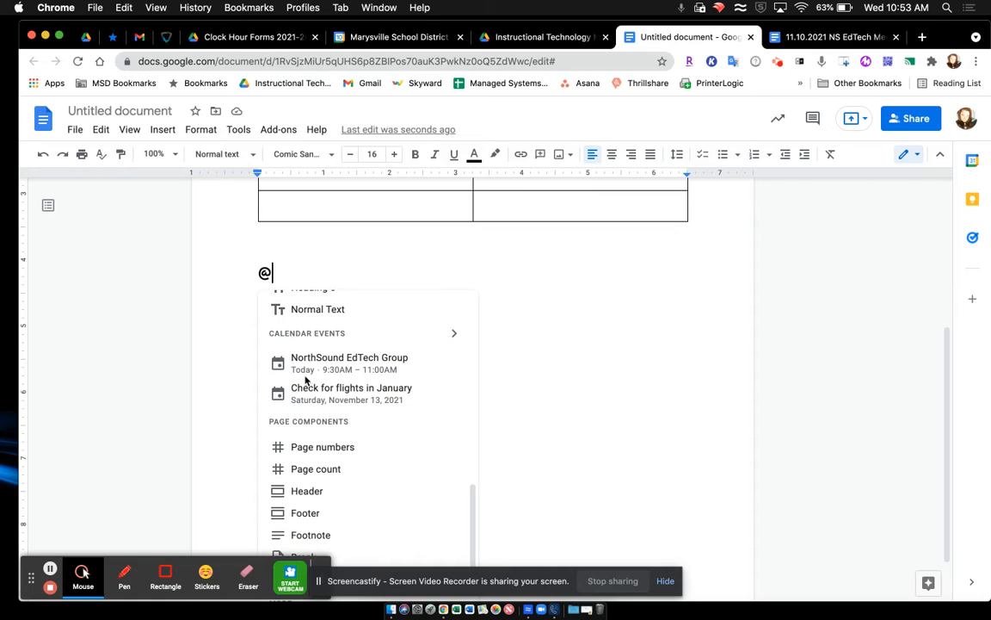
scroll(306, 379, down, 5)
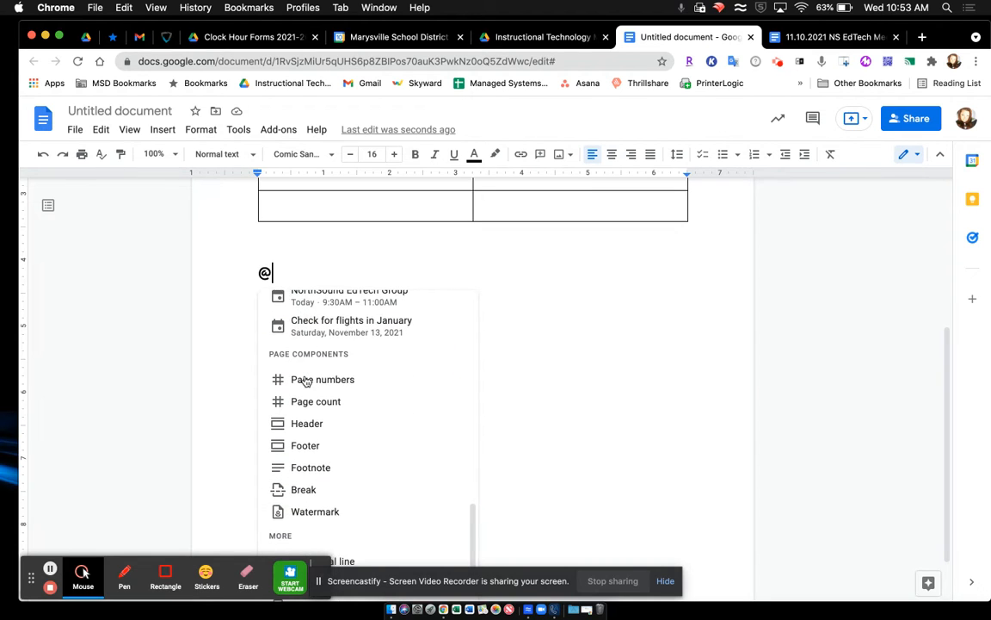
scroll(306, 379, down, 3)
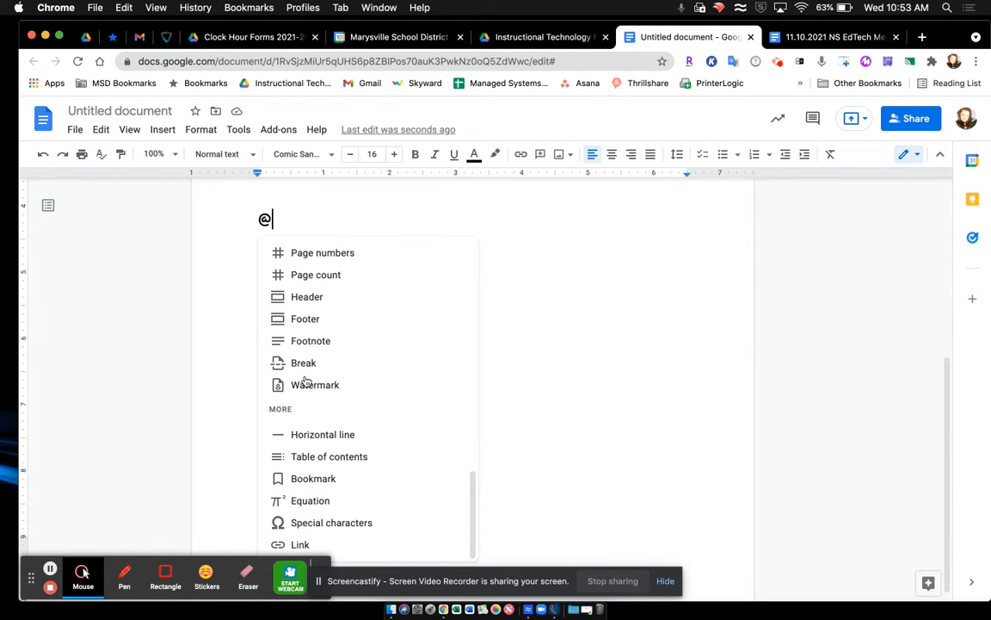
scroll(306, 380, down, 1)
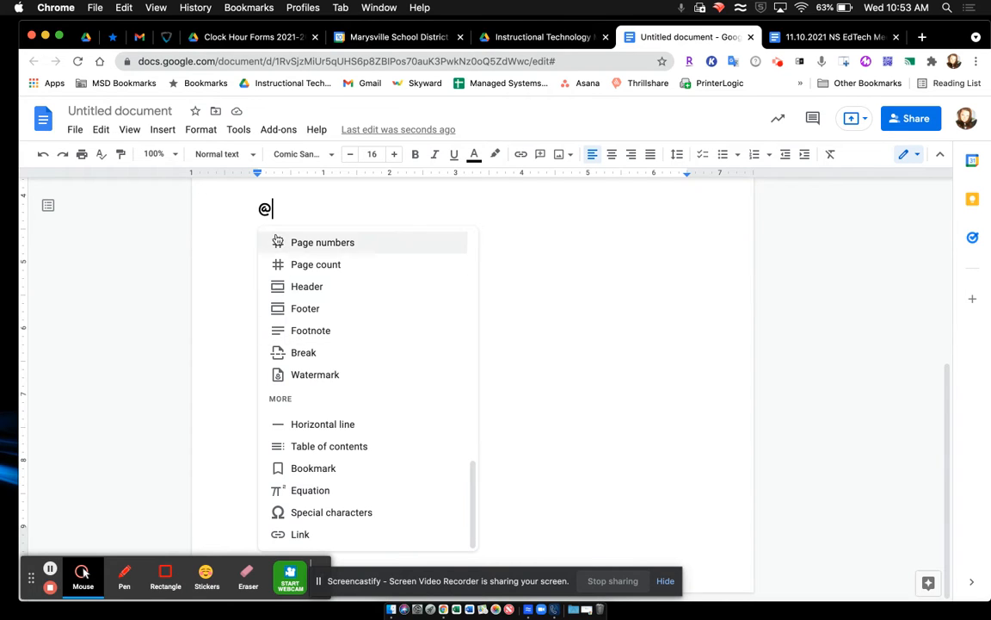
scroll(289, 289, up, 3)
scroll(289, 289, up, 8)
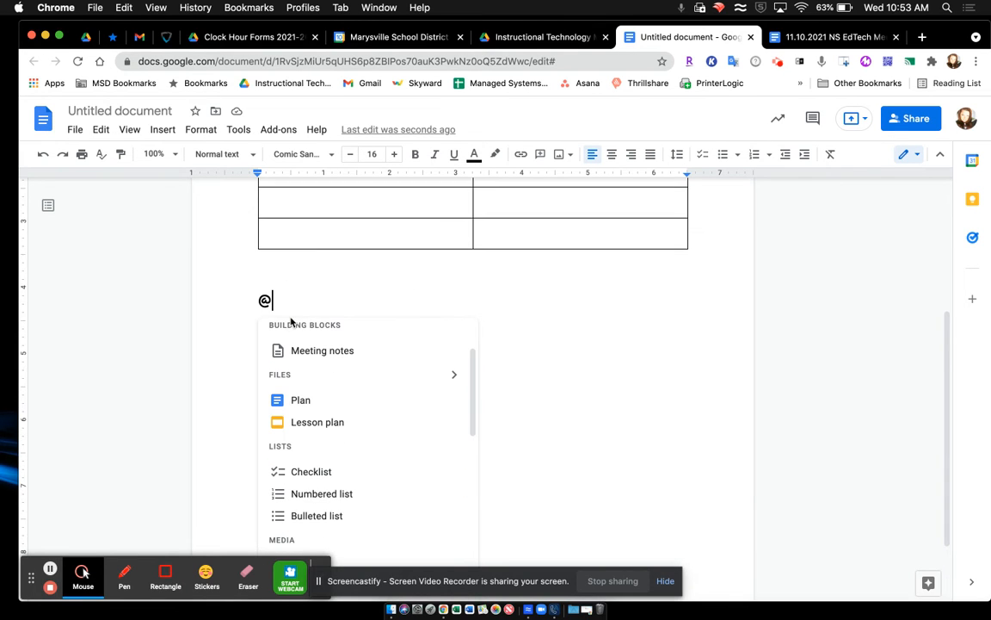
scroll(303, 373, up, 3)
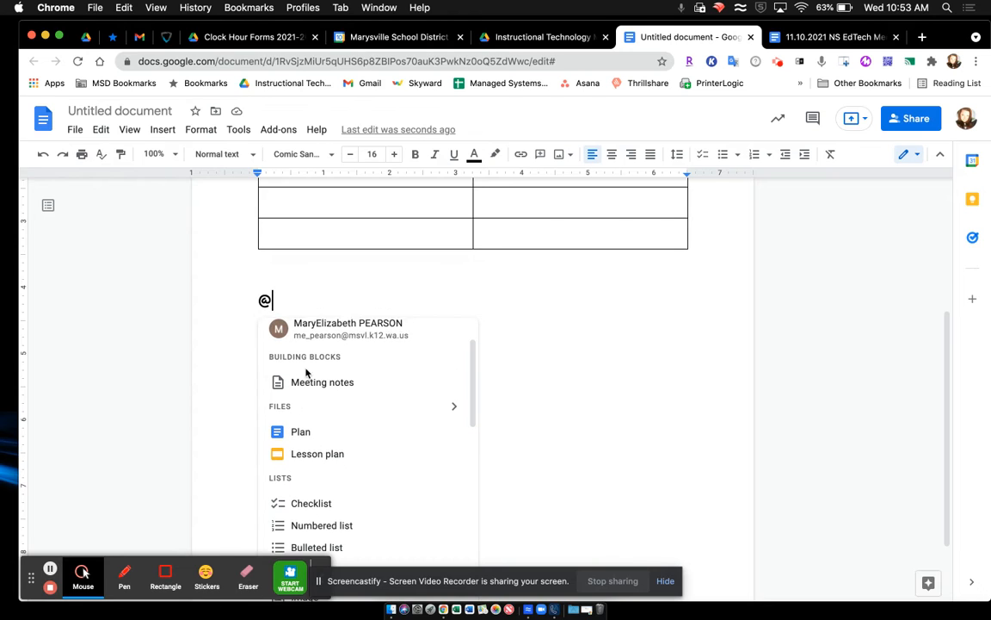
scroll(306, 373, up, 1)
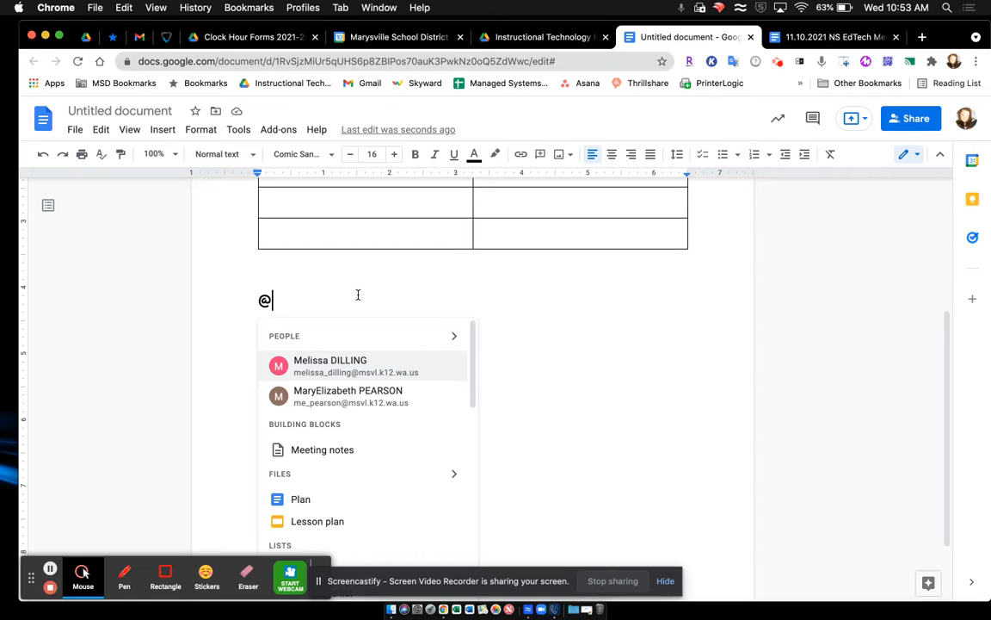
Search the @ entry for "instru" and insert the Instructional Support people chip.
text(i)
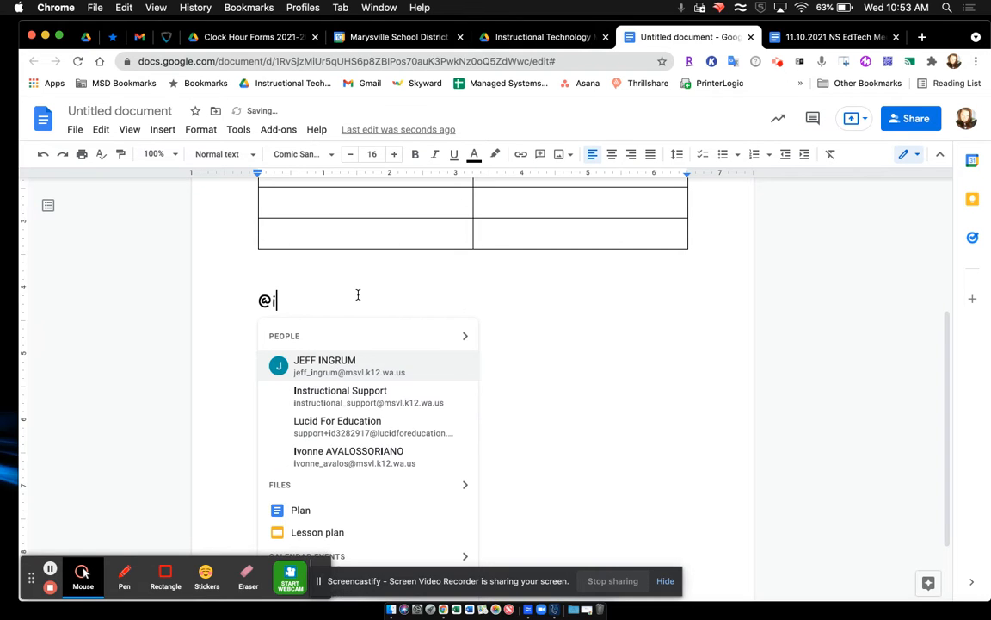
text(nstru)
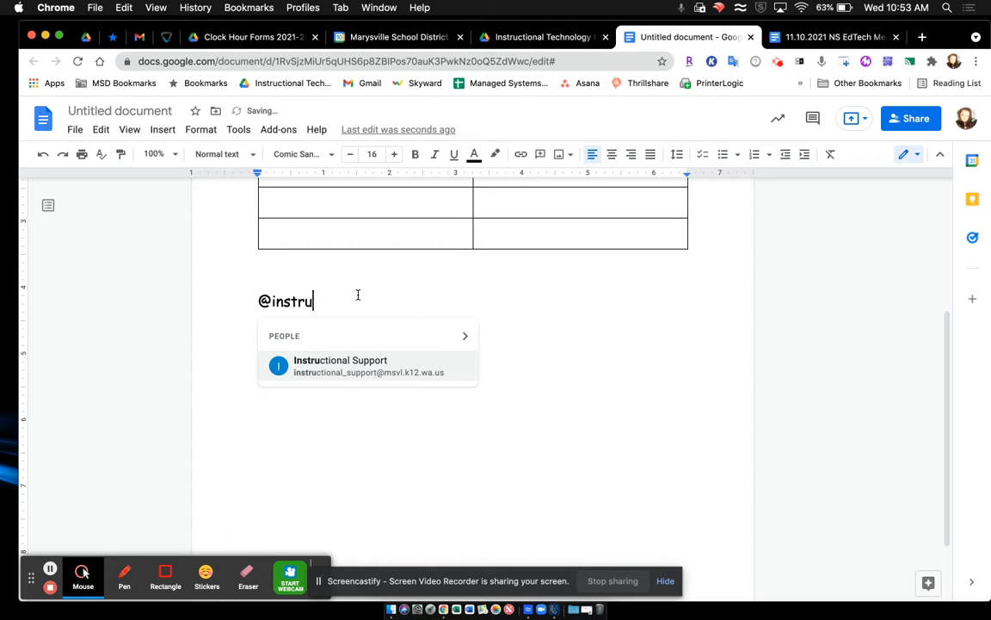
click(349, 372)
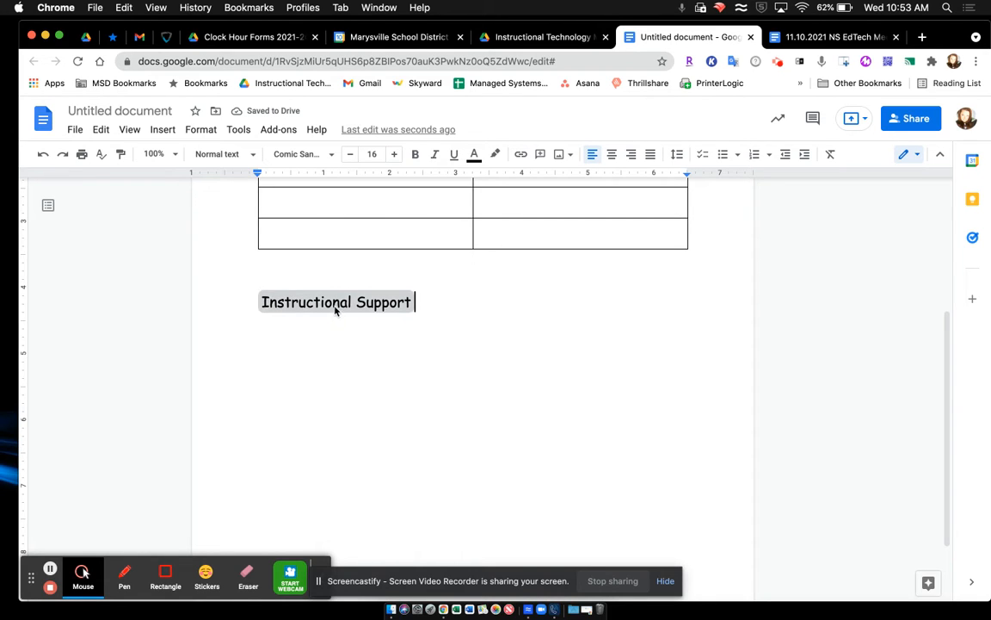
Create a calendar event from the Instructional Support chip, title it "Meeting", and use the suggested time Nov 10, 2021, 11:30am.
mouse_move(336, 304)
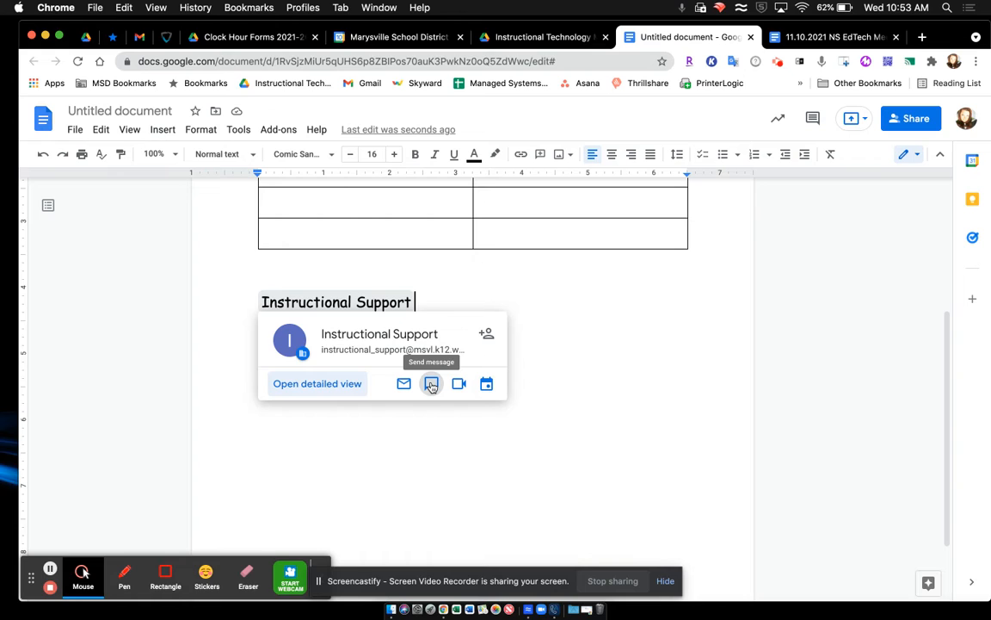
click(487, 385)
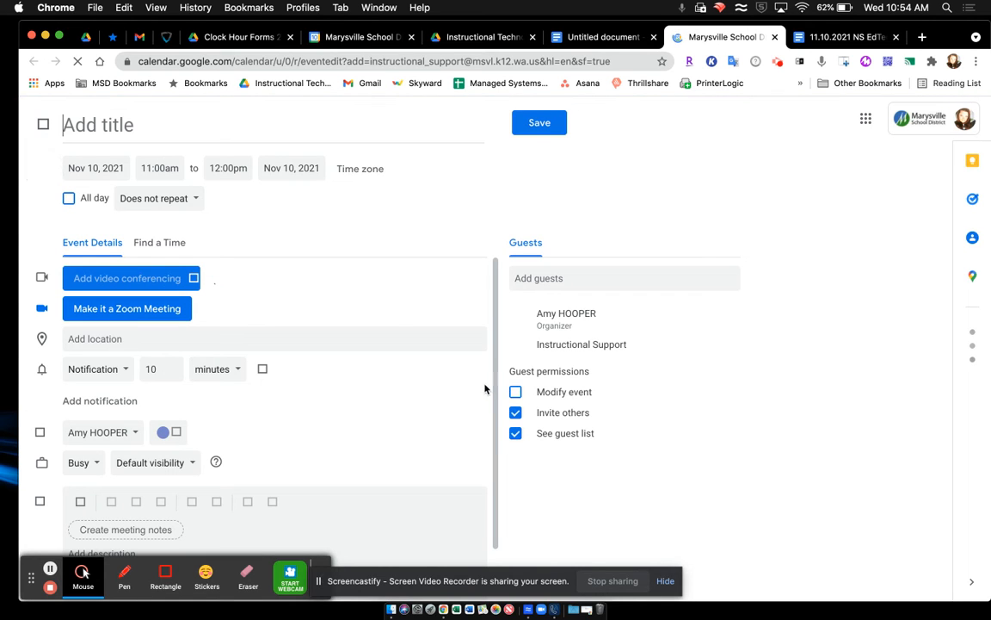
click(133, 133)
text(M)
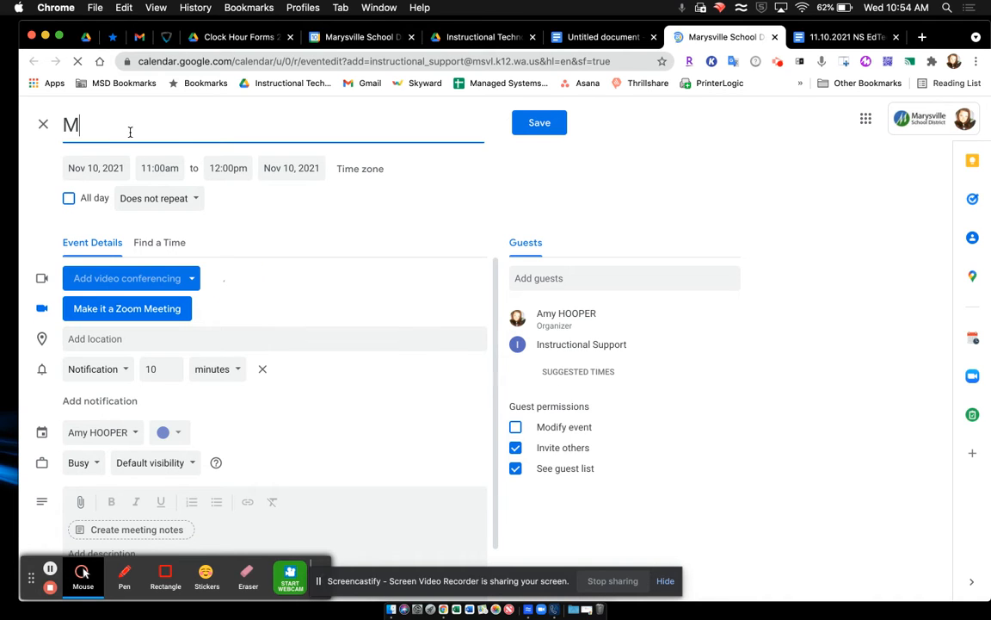
text(eeting)
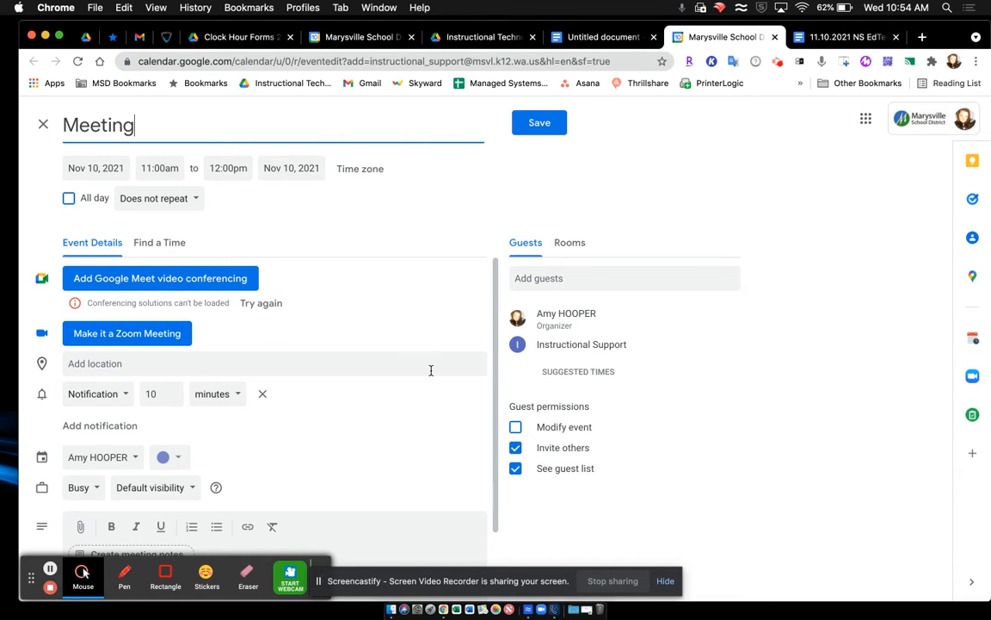
click(580, 375)
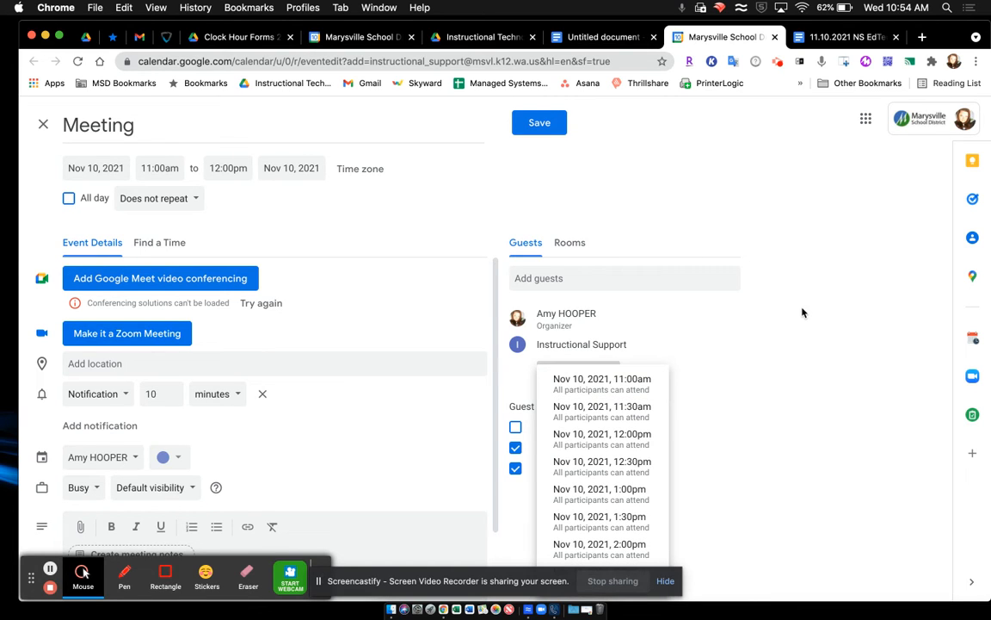
click(617, 413)
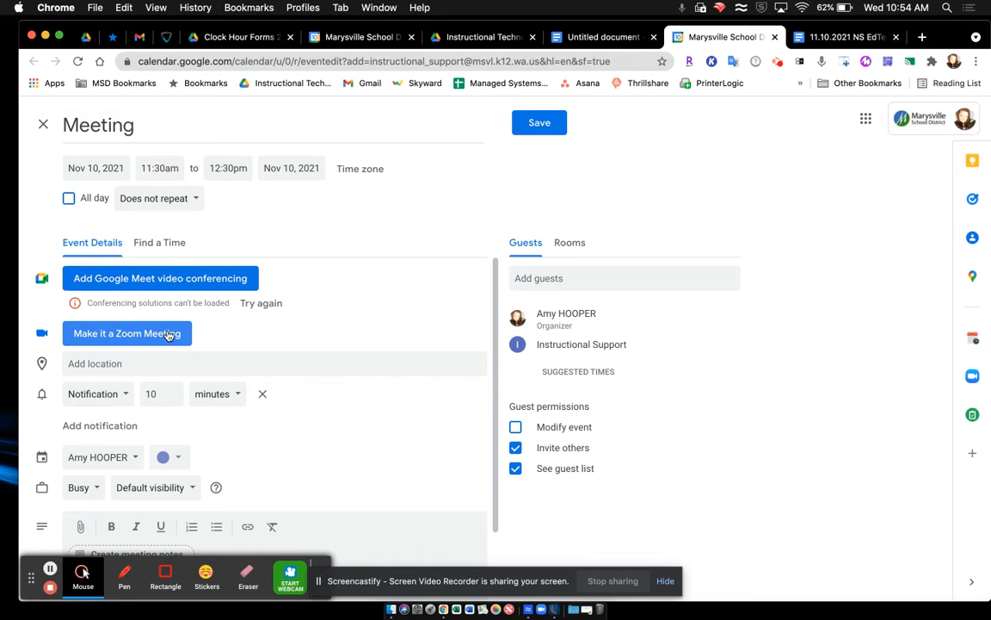
Add a meeting notes document to the event's description and save the event.
scroll(167, 334, down, 1)
scroll(167, 334, down, 3)
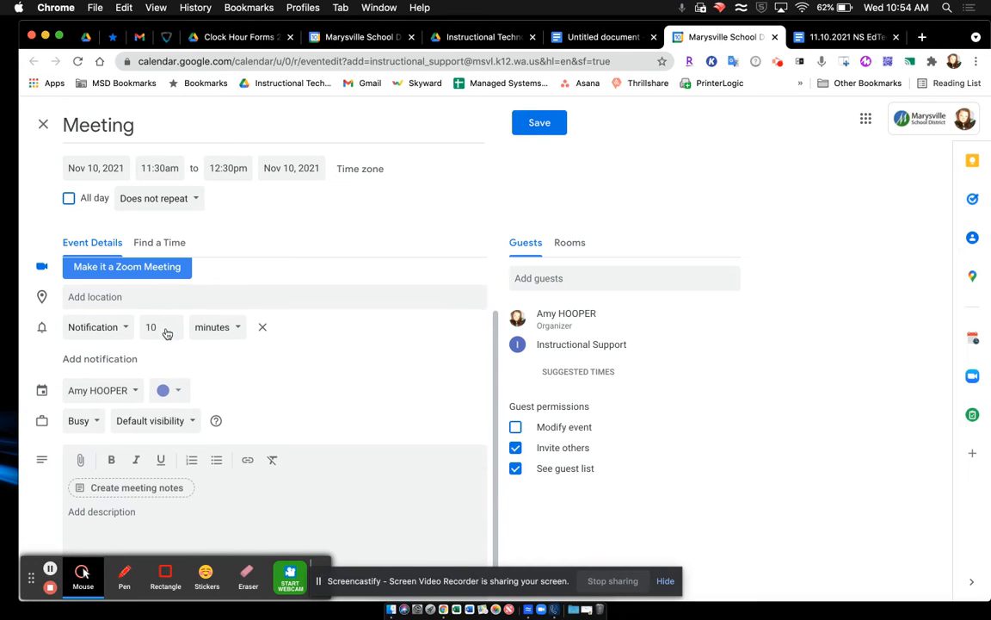
scroll(167, 334, down, 1)
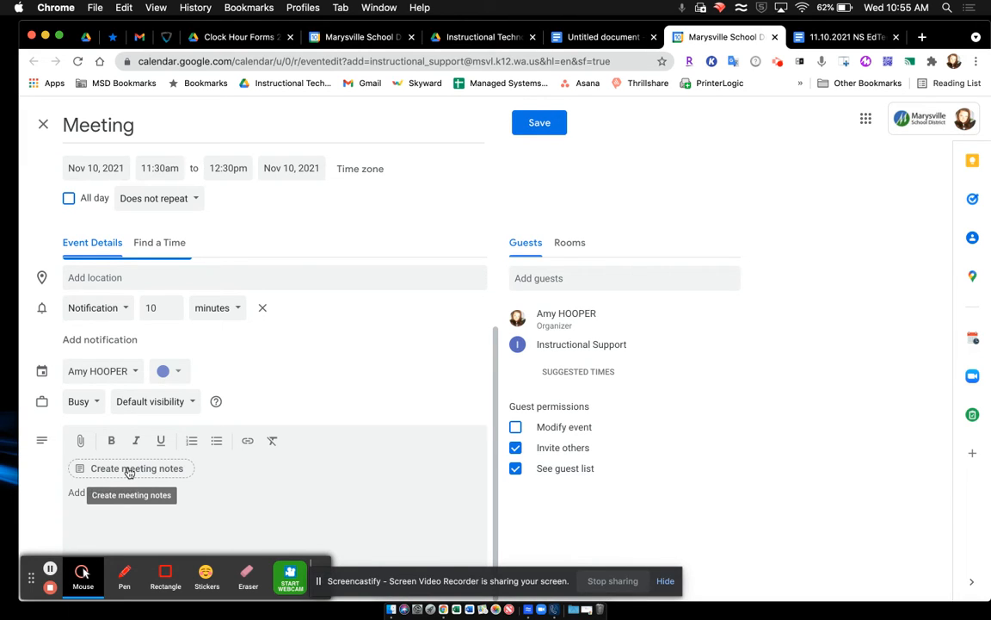
click(128, 469)
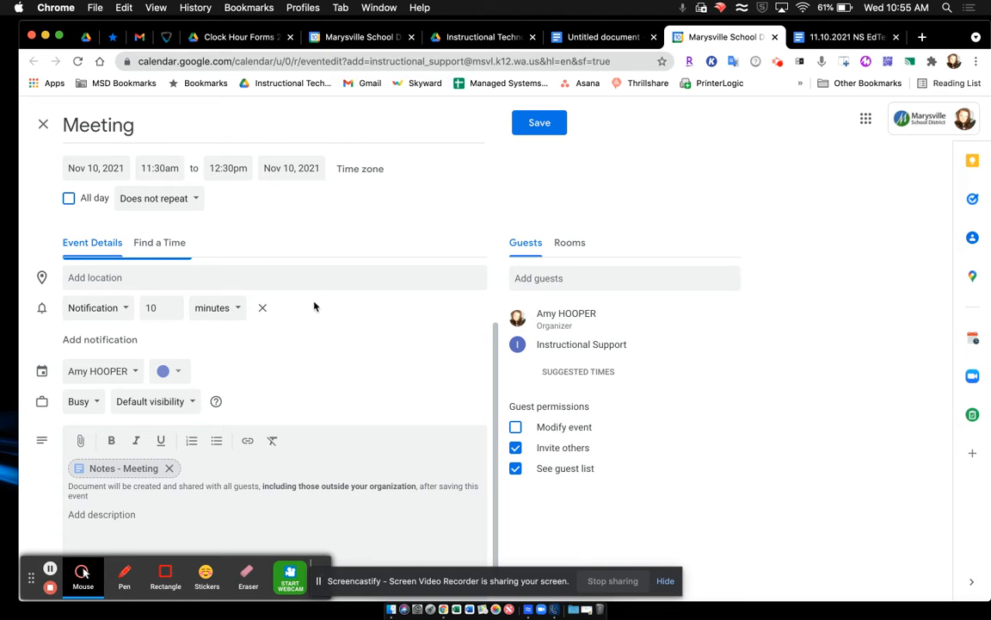
click(536, 125)
click(575, 380)
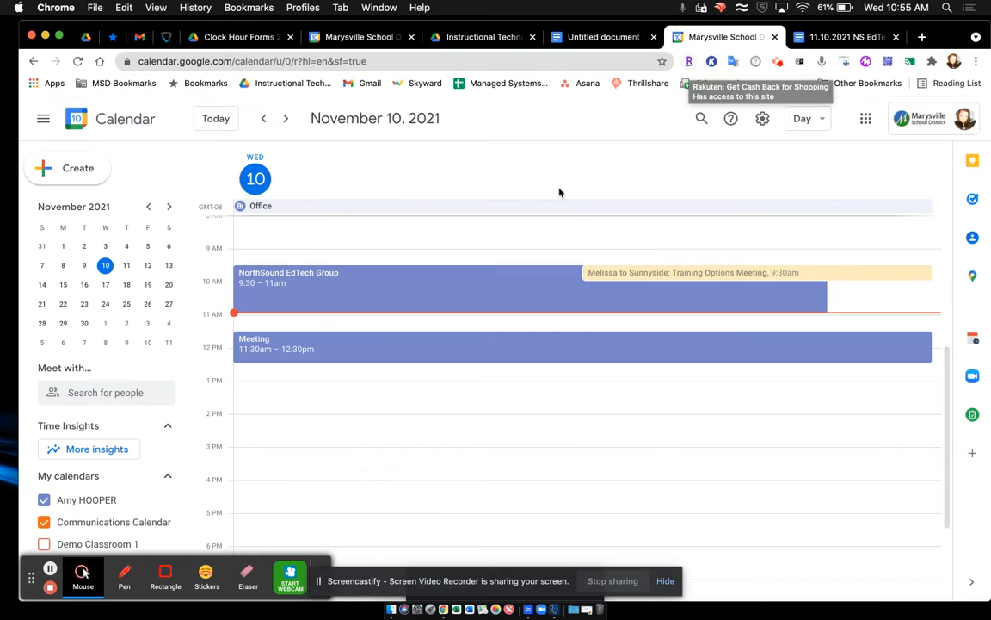
Open the notes document attached to the 11:30am Meeting event and view the Instructional Support attendee's contact card.
click(334, 353)
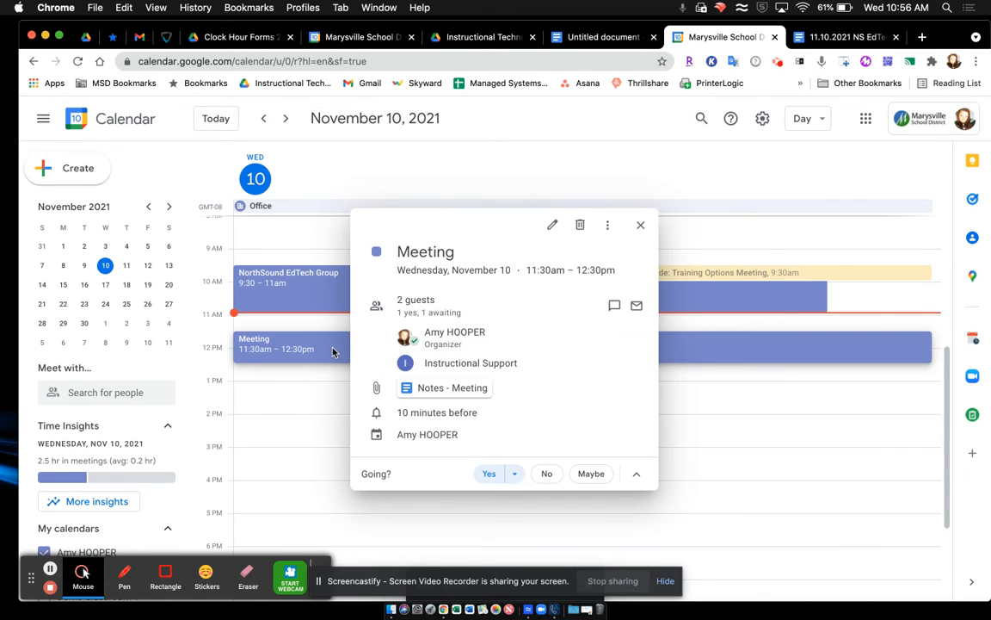
click(449, 392)
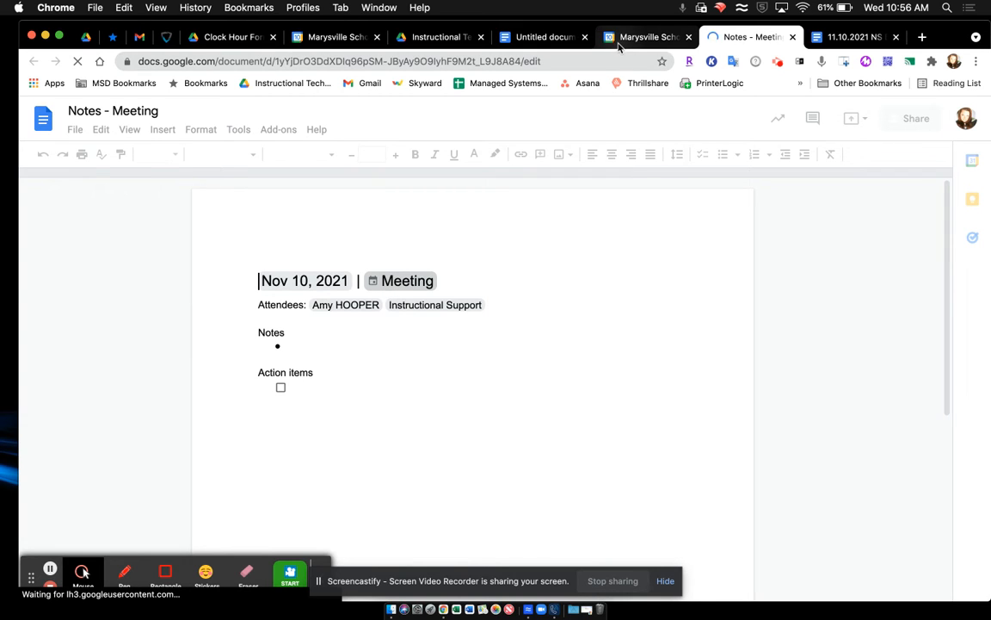
click(413, 287)
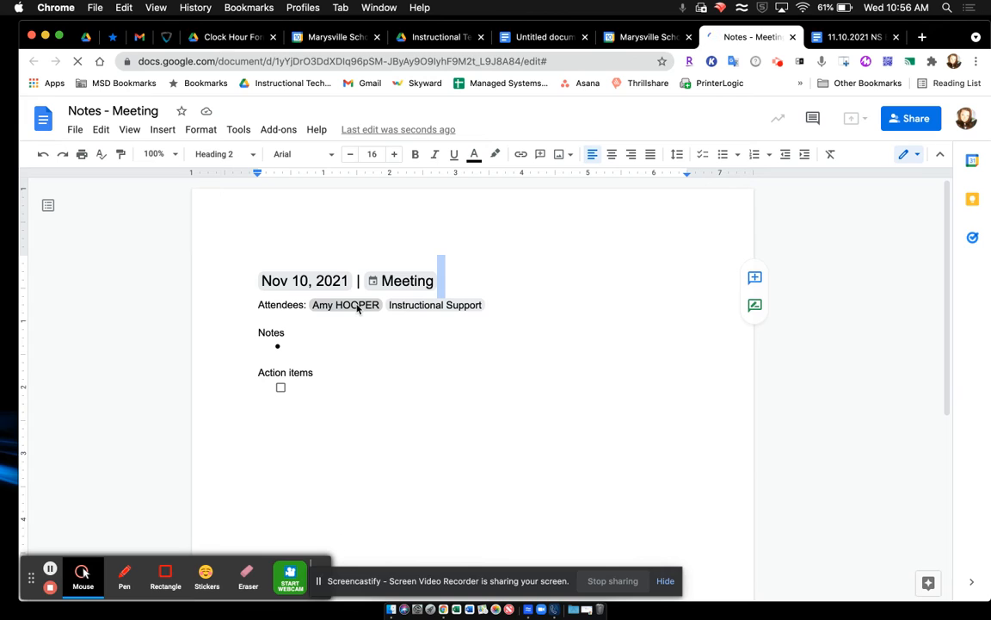
click(420, 307)
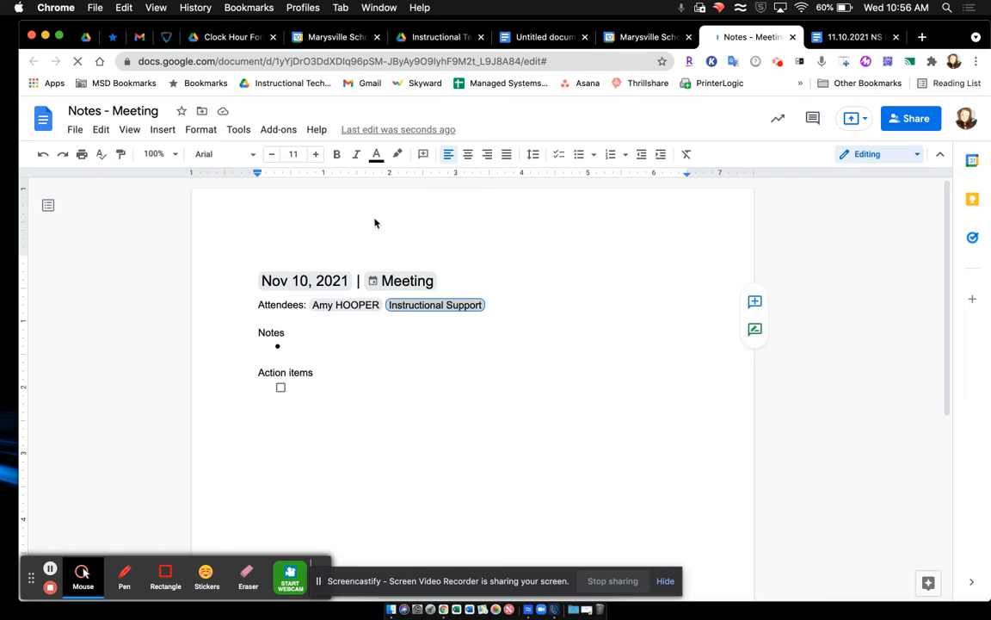
click(411, 308)
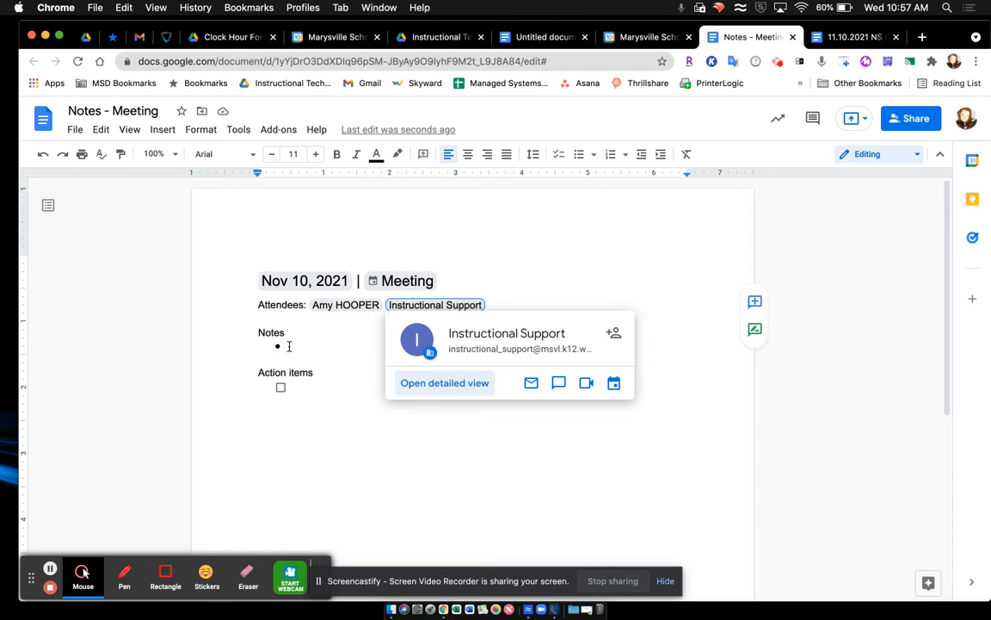
Rename the meeting notes document as "Notes - Meeting 11/10".
click(160, 112)
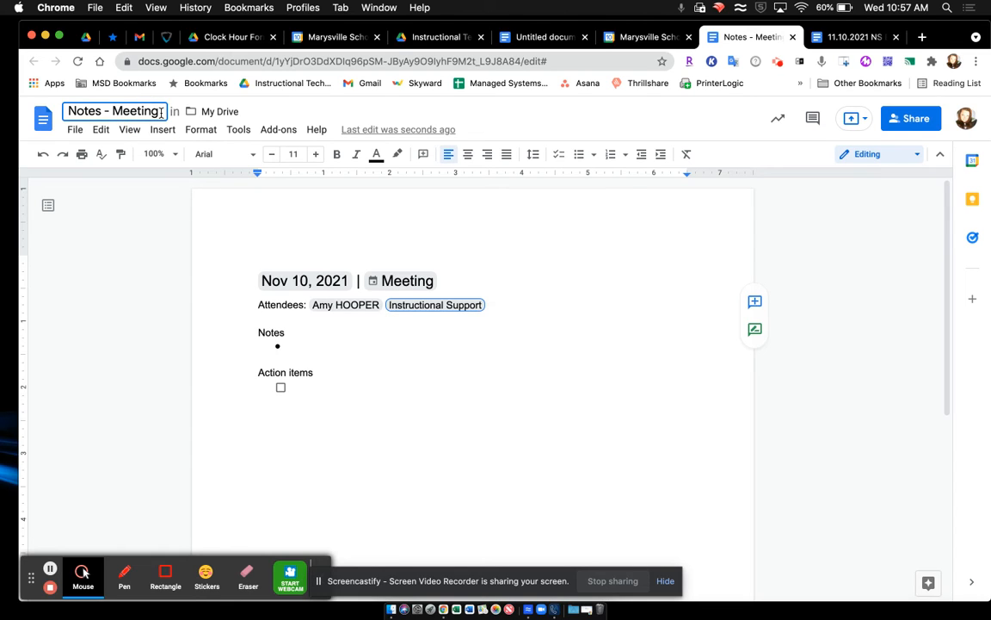
text(11/10)
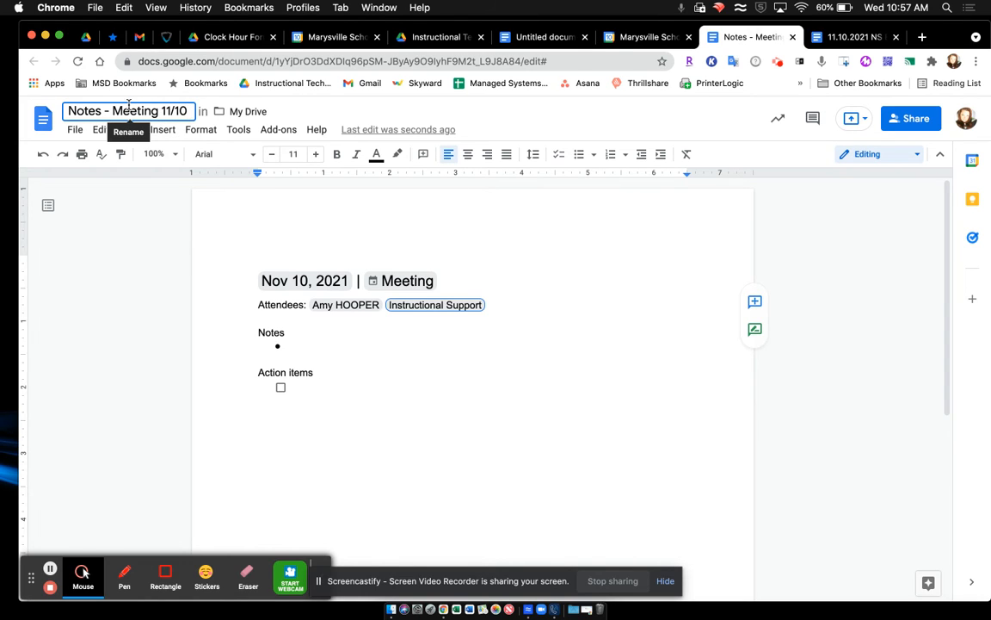
Enter "Tuesday Tech Tip Ideas" as the first bullet under Notes.
click(297, 348)
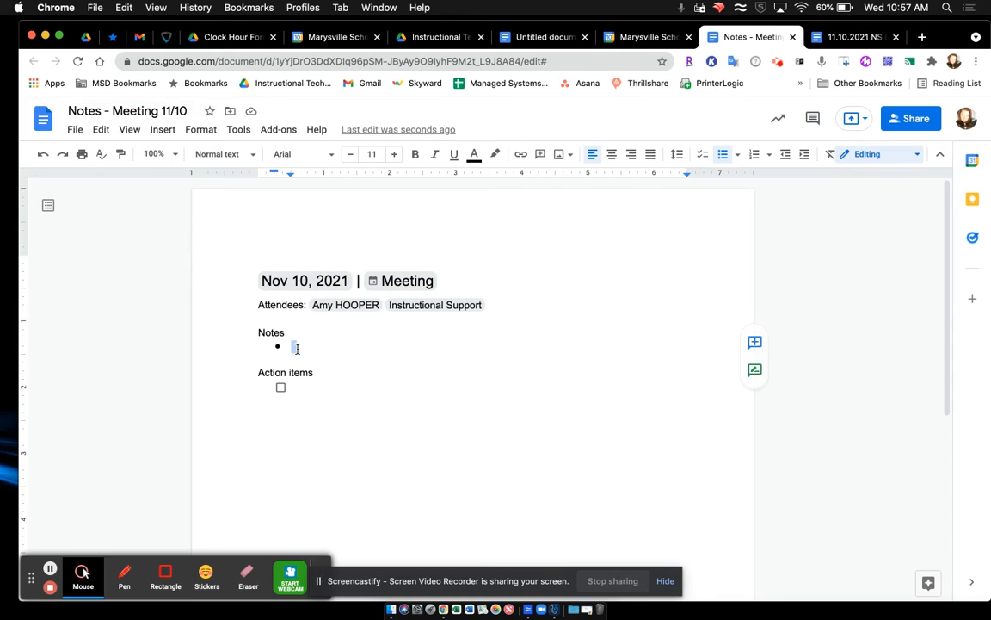
text(Tue)
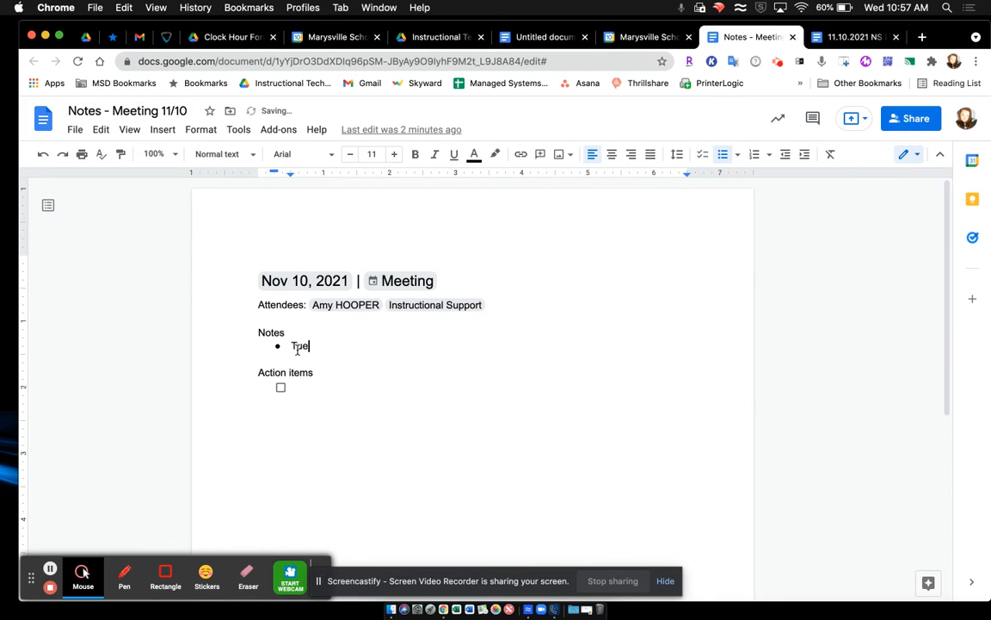
text(sday TEch)
key(BackSpace)
key(BackSpace)
key(BackSpace)
text(ech Tip)
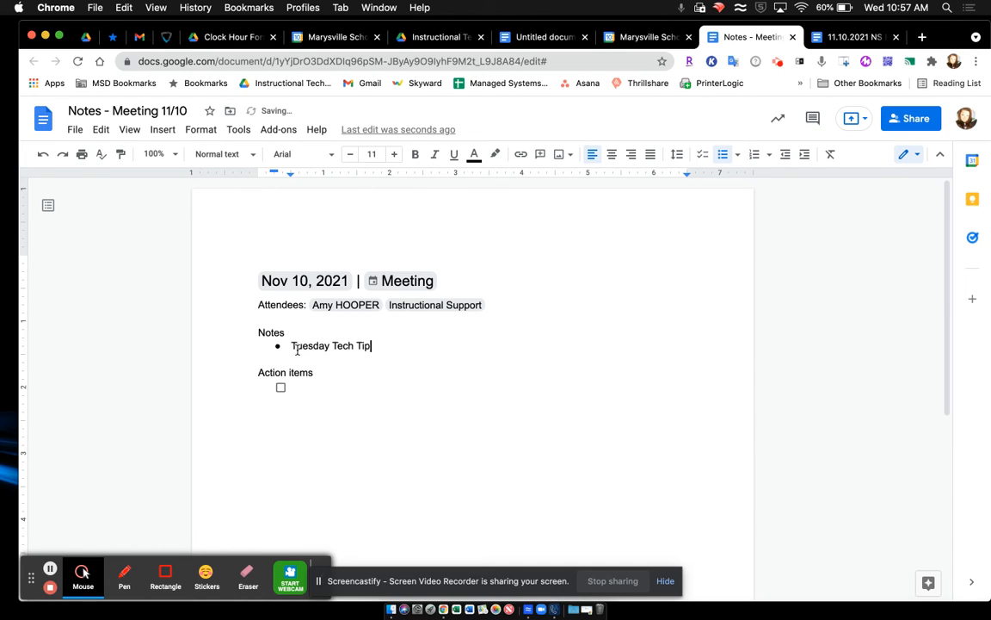
text( Ideas)
Enter "More Smores!" as the first checklist entry under Action items.
click(305, 389)
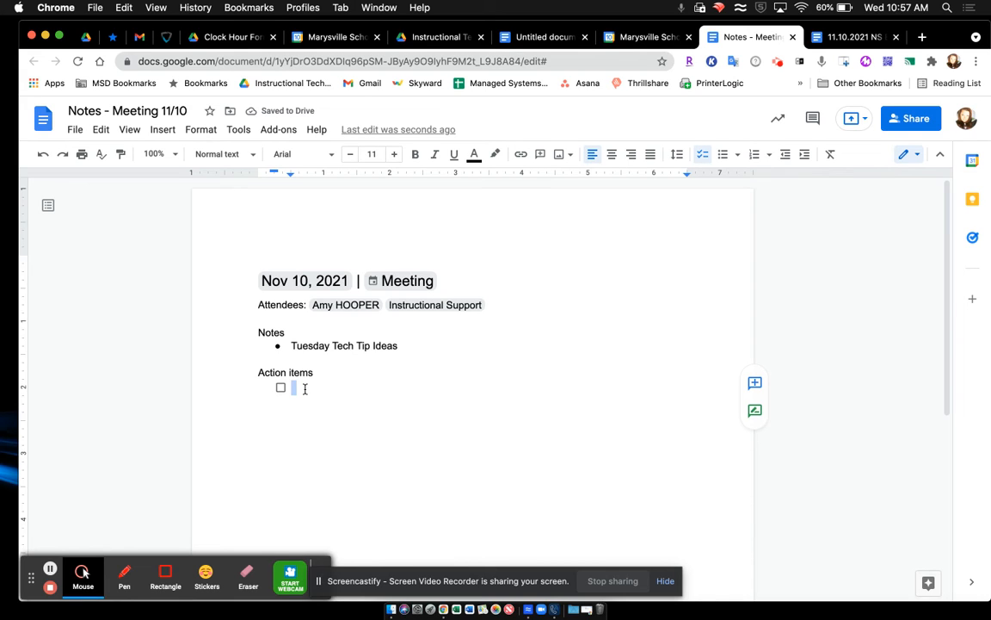
text(Mo)
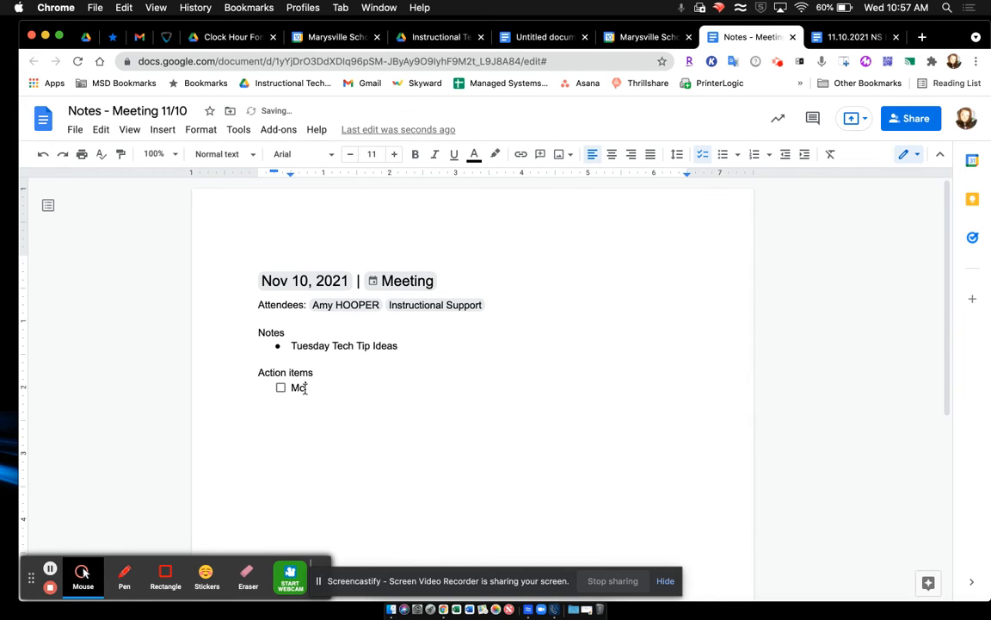
text(re Smores!)
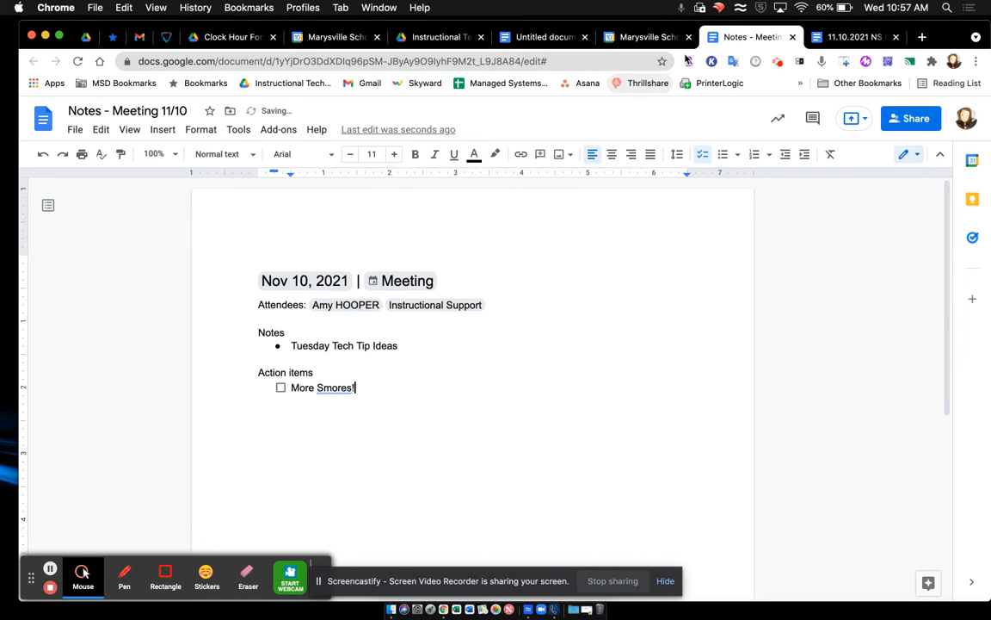
In the untitled document, insert an @ meeting notes block for today's 11:30AM Meeting event on a new line below the Instructional Support chip.
click(543, 39)
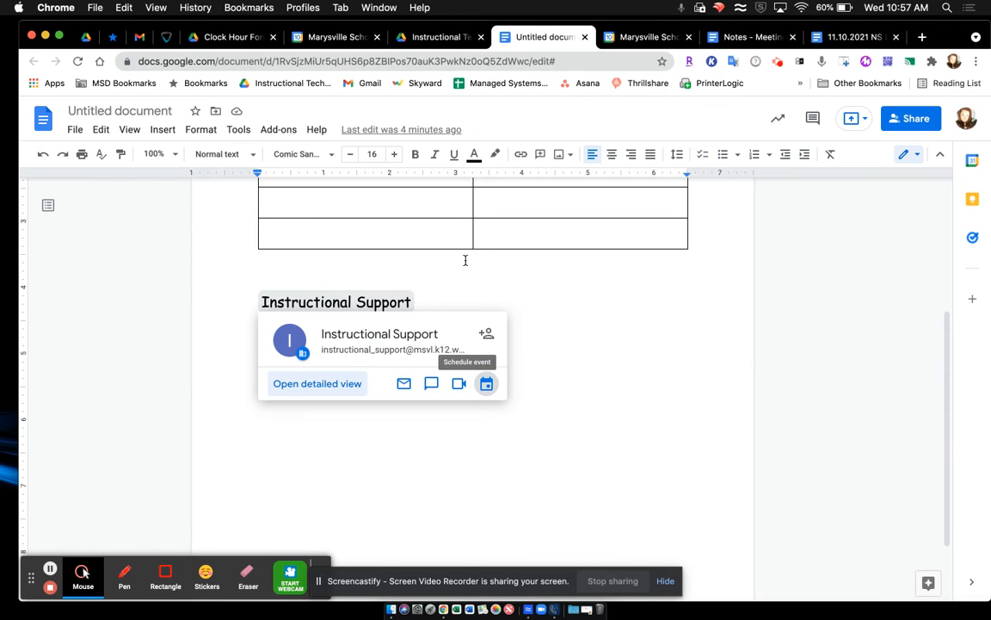
click(427, 306)
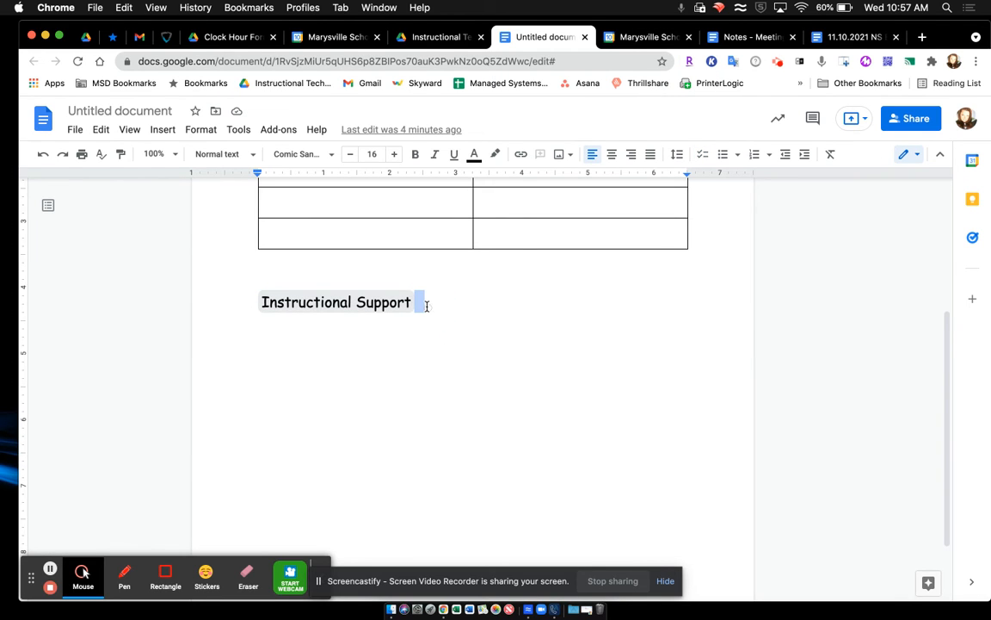
key(Return)
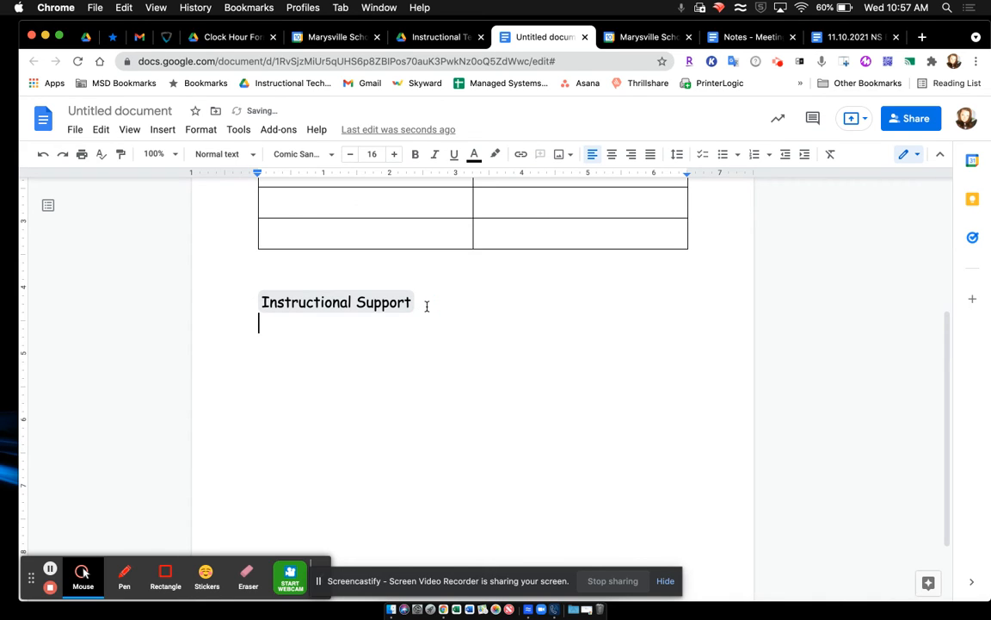
text(@)
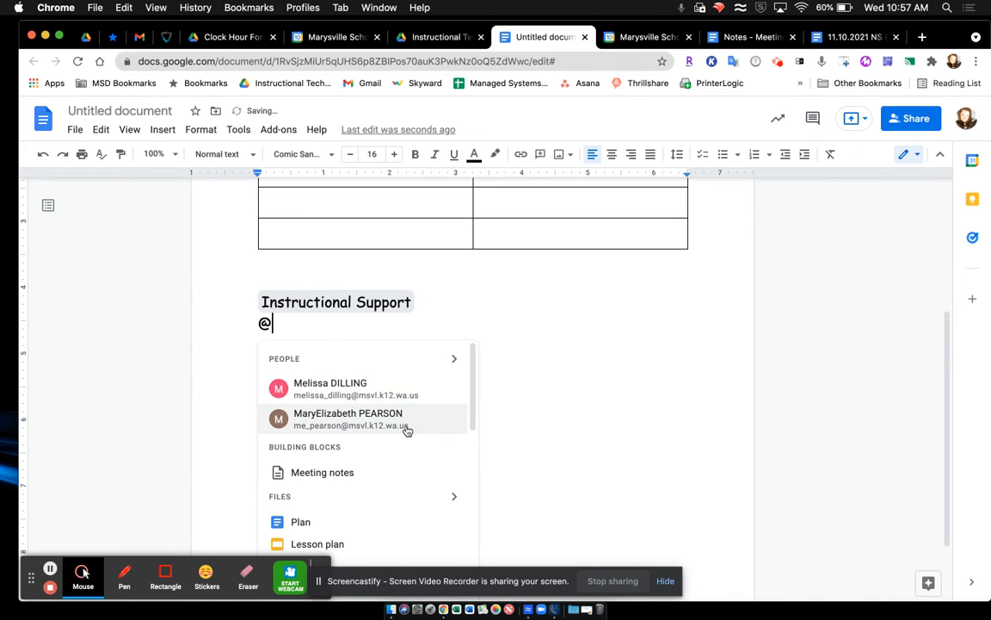
scroll(379, 443, down, 1)
click(338, 454)
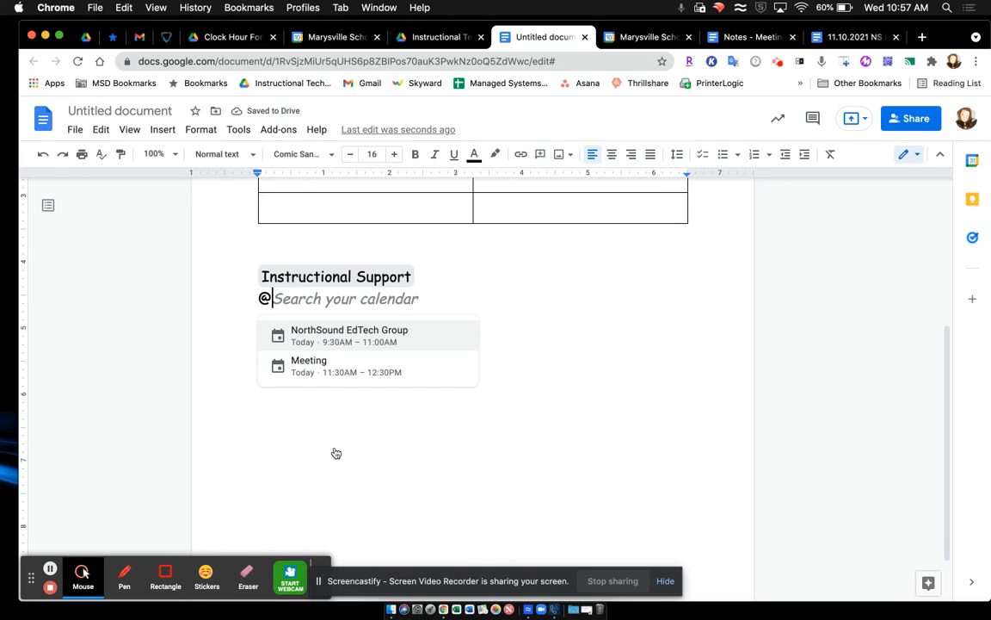
click(313, 367)
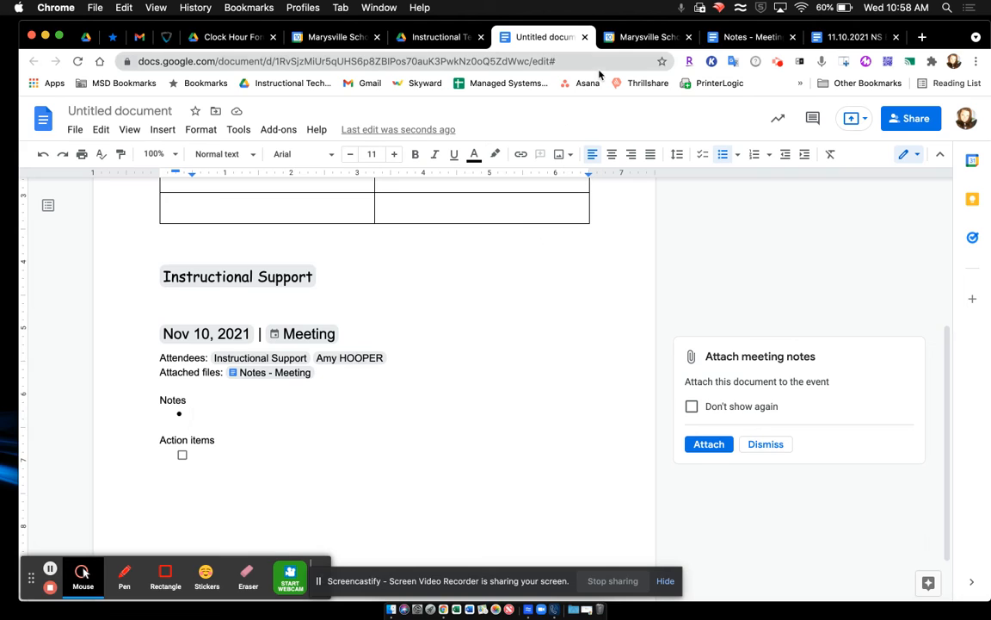
Review the separate meeting notes document and the Meeting event in Google Calendar, and return to the untitled document.
click(747, 38)
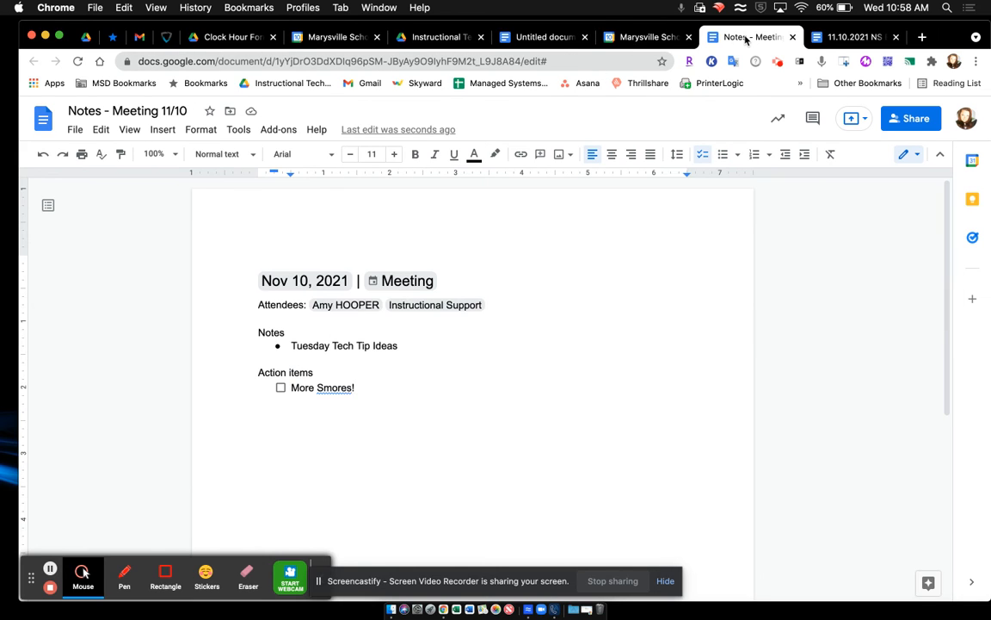
click(553, 39)
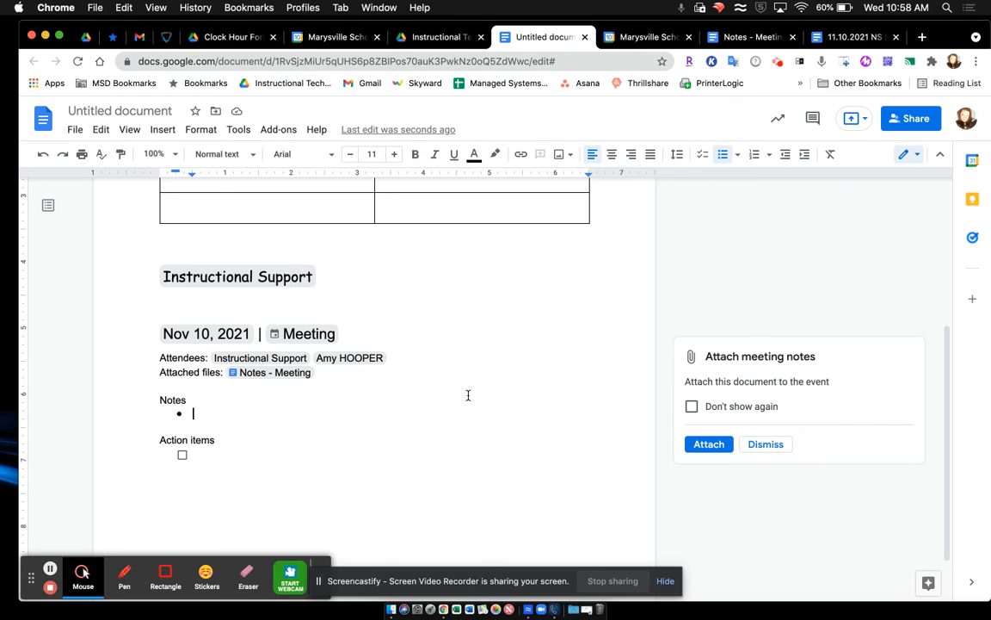
click(643, 39)
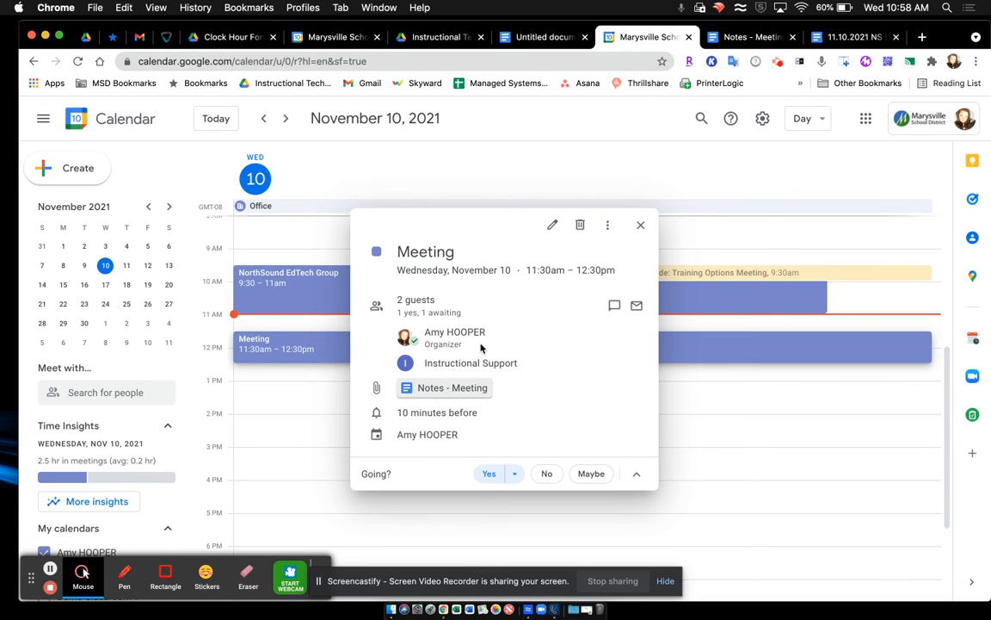
click(530, 37)
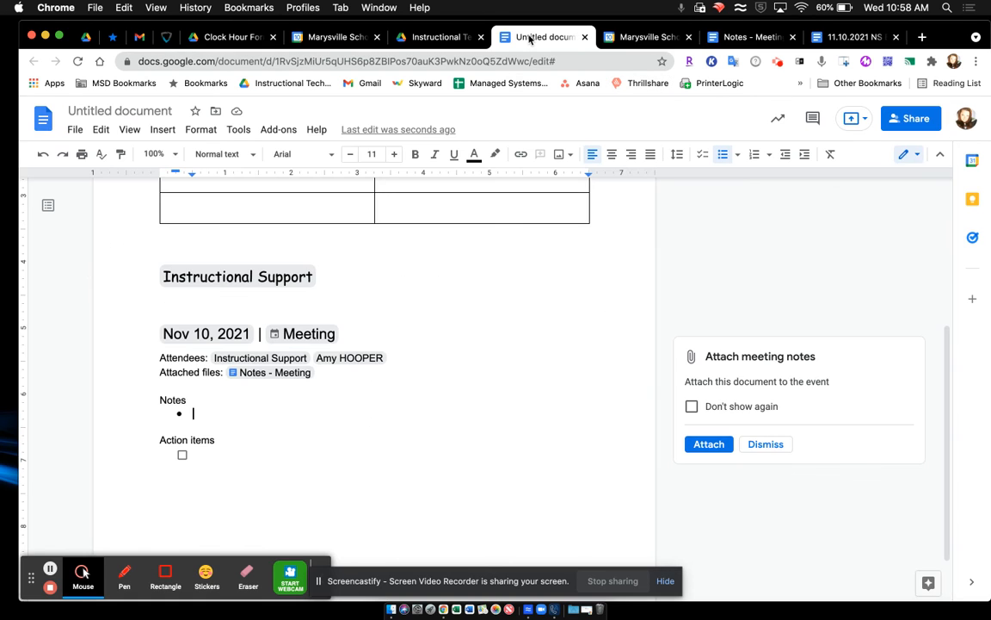
Update the attached notes chip to its current title and dismiss the suggestion to attach this document to the event.
mouse_move(302, 380)
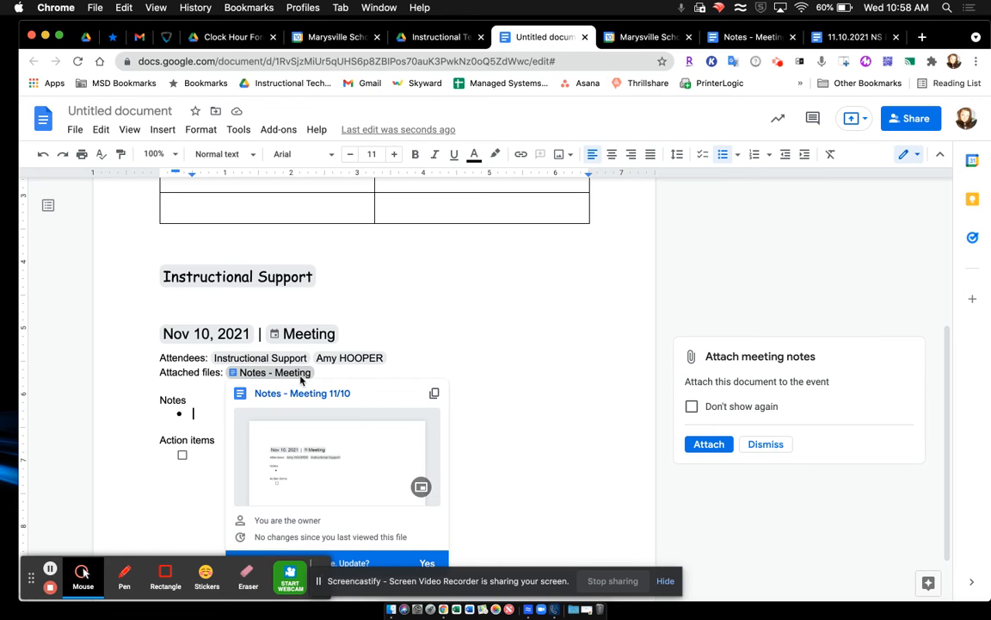
scroll(302, 380, down, 1)
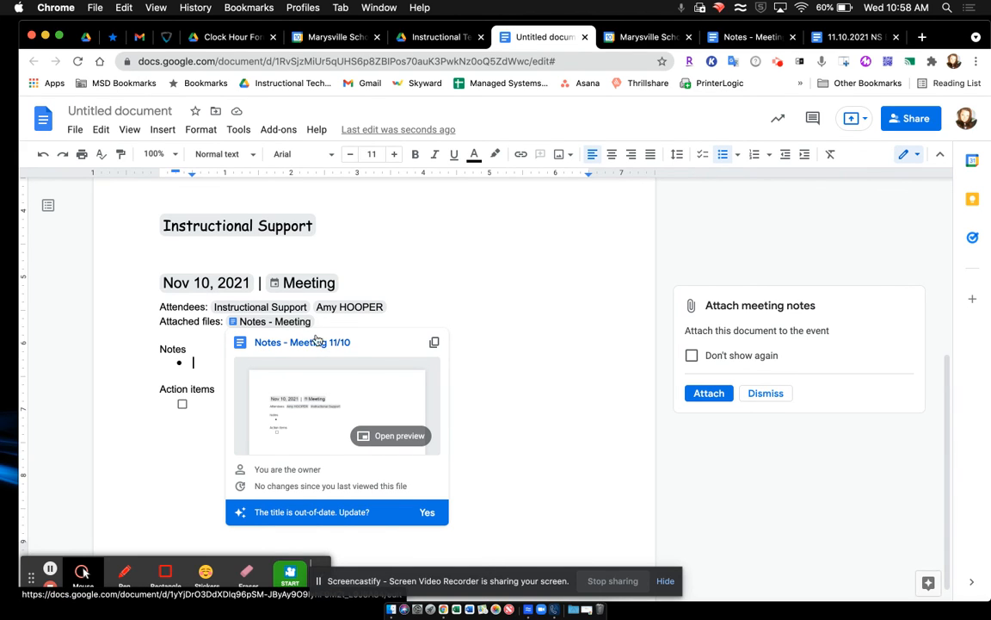
mouse_move(270, 323)
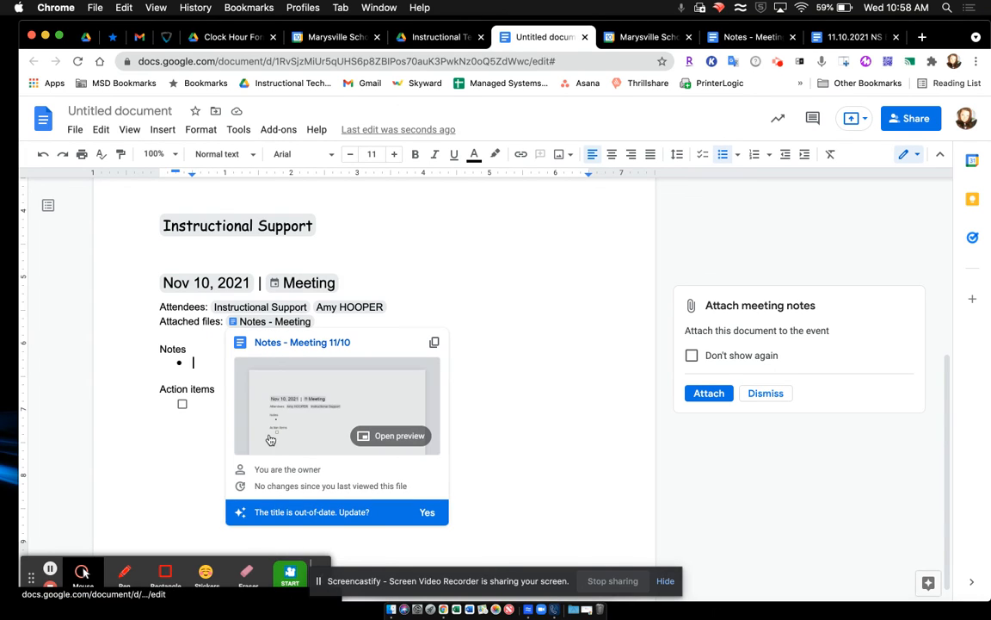
click(428, 513)
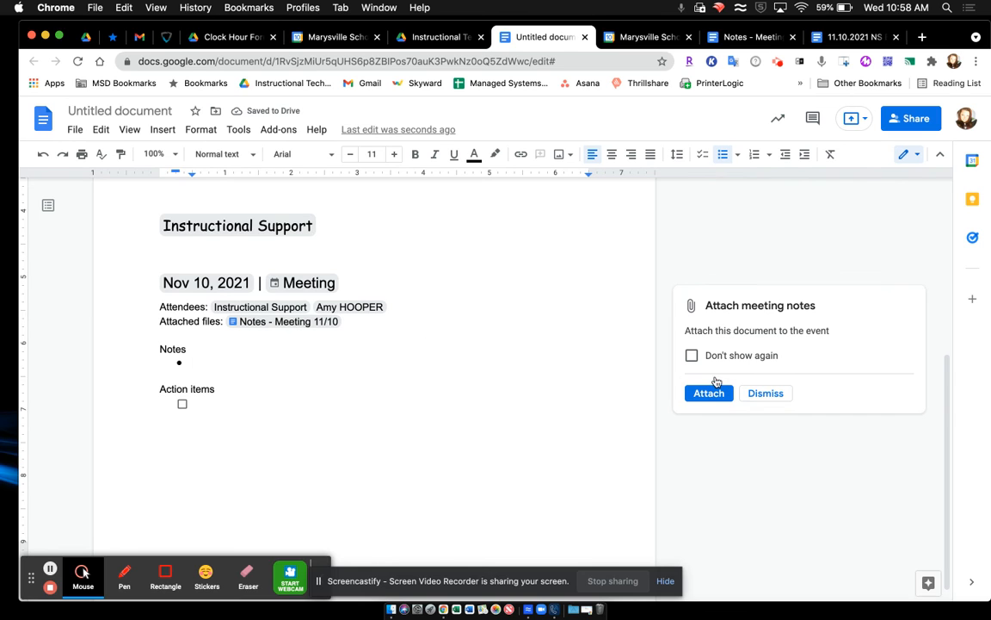
click(759, 393)
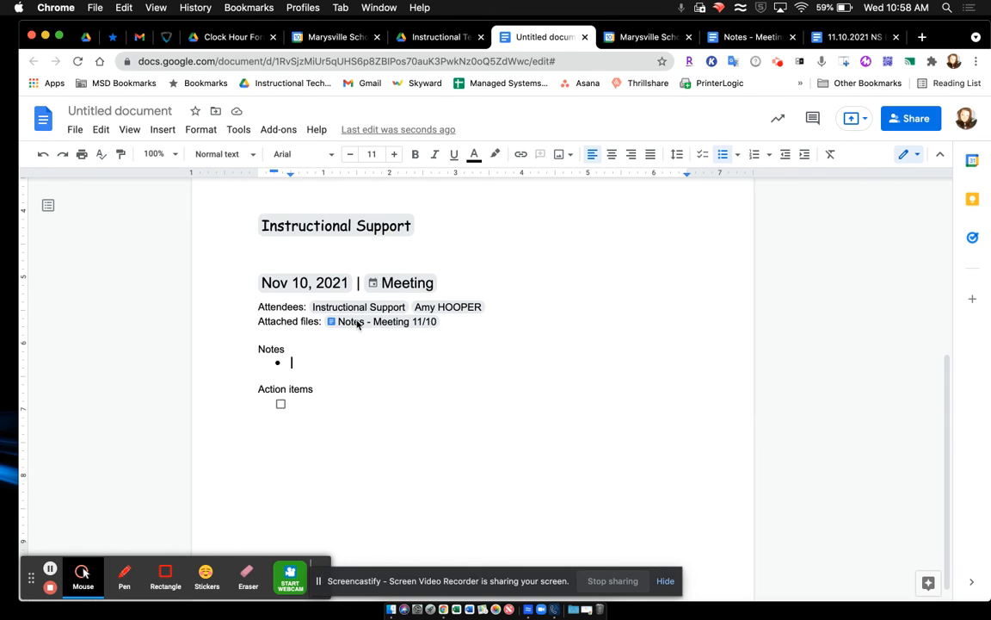
Open the preview of the attached notes file and copy its "Tuesday Tech Tip Ideas" bullet into this document's Notes list.
mouse_move(362, 323)
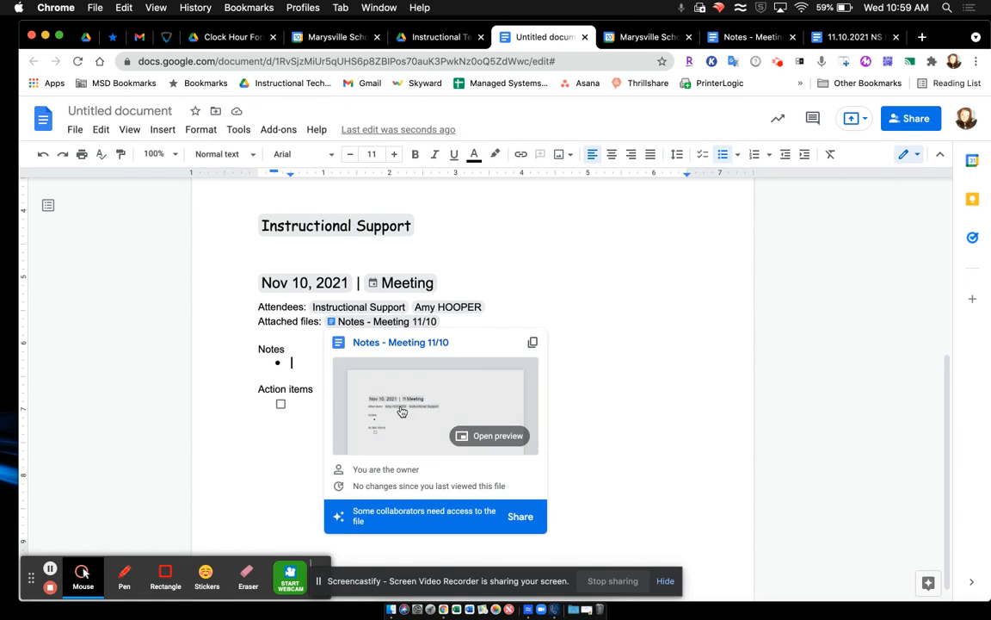
click(402, 412)
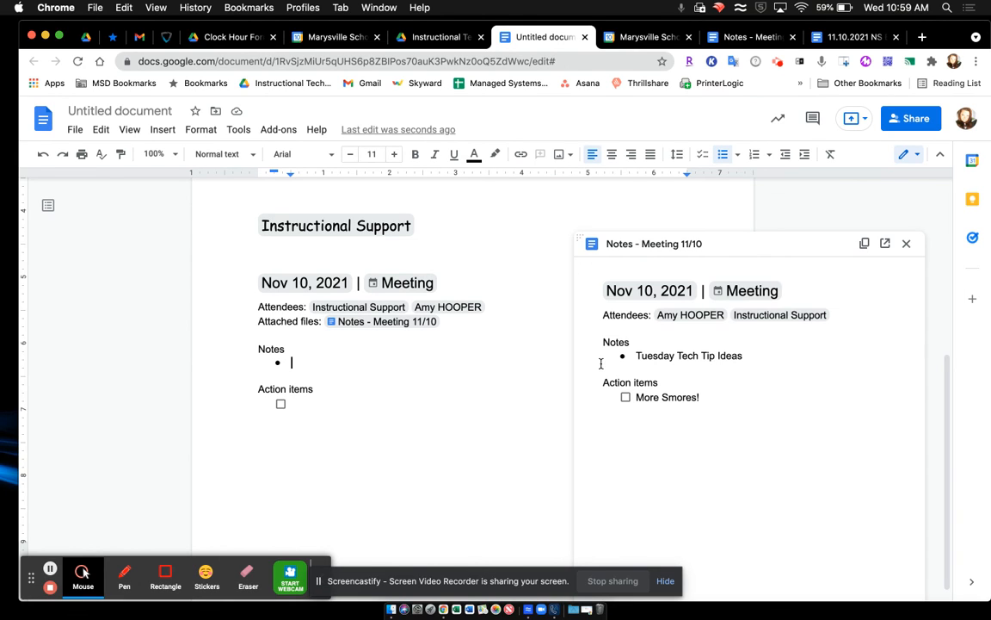
triple_click(666, 354)
key(ctrl+c)
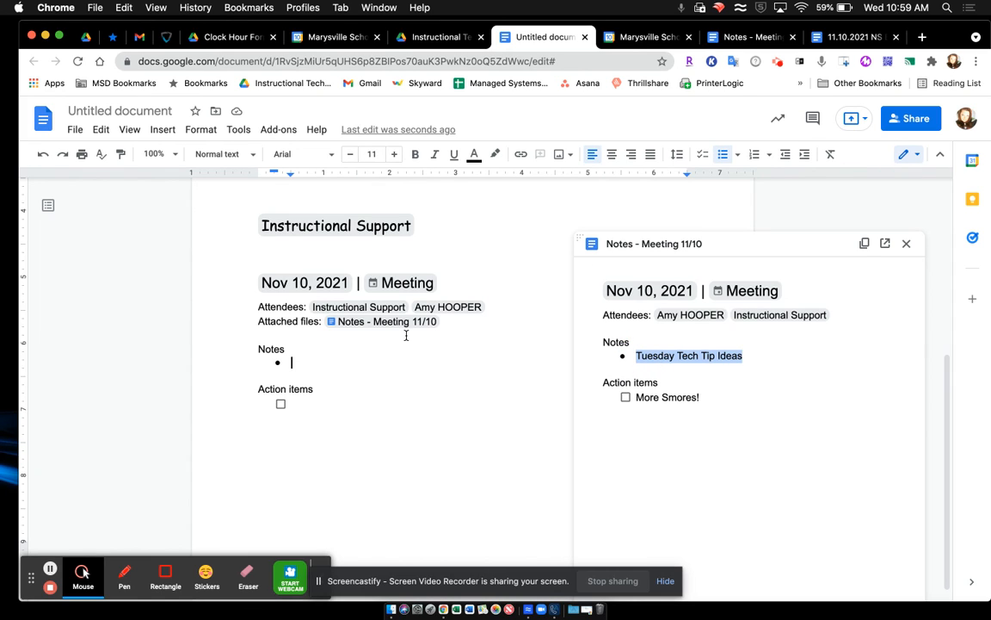
click(295, 362)
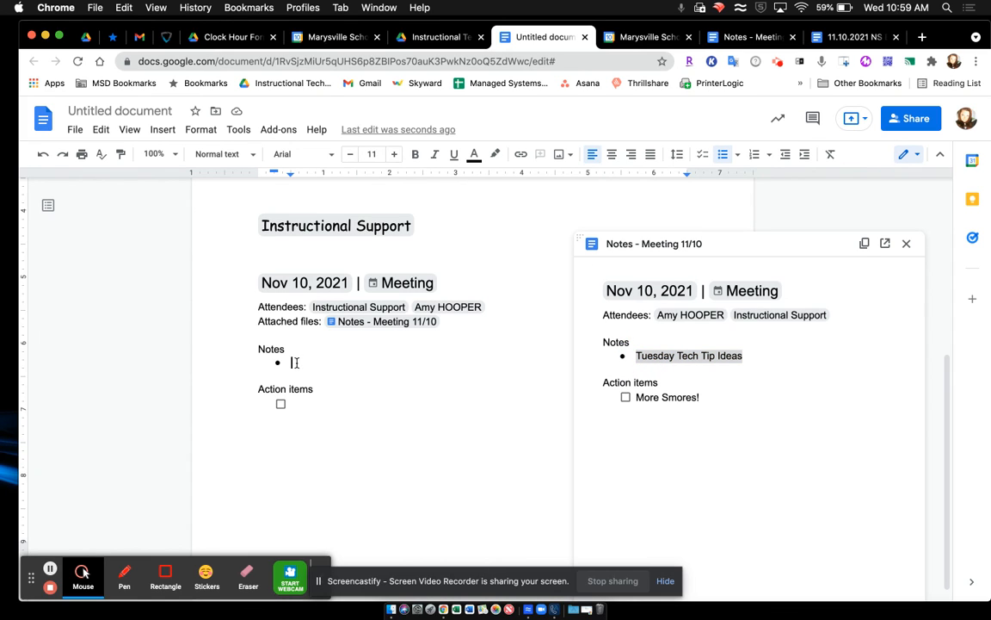
key(ctrl+v)
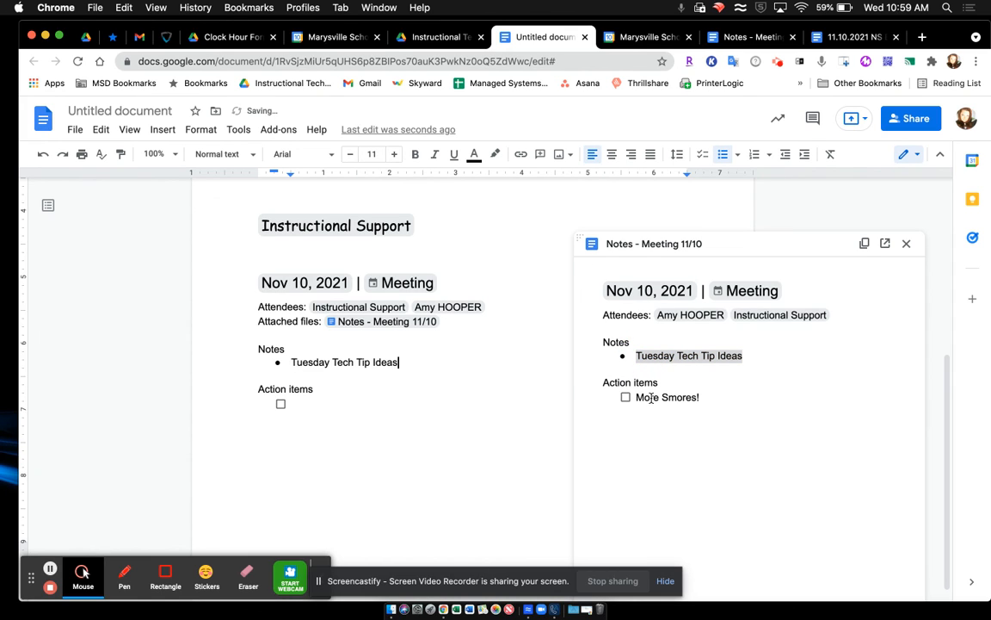
Copy "More Smores!" from the preview into this document's Action items checklist and close the preview.
click(686, 398)
drag(710, 397, 634, 397)
key(super+c)
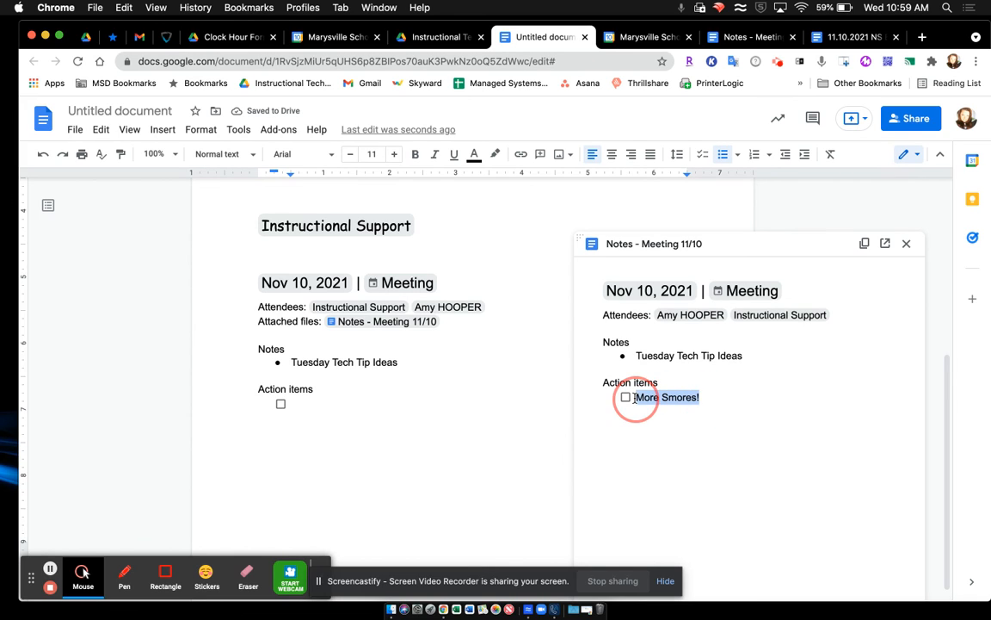
click(306, 405)
key(super+v)
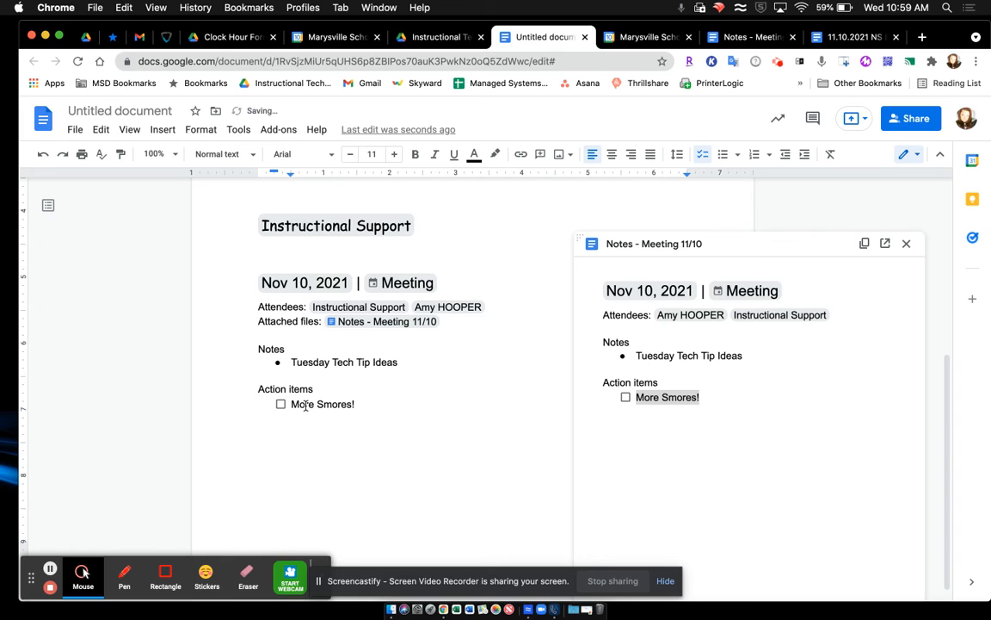
click(907, 246)
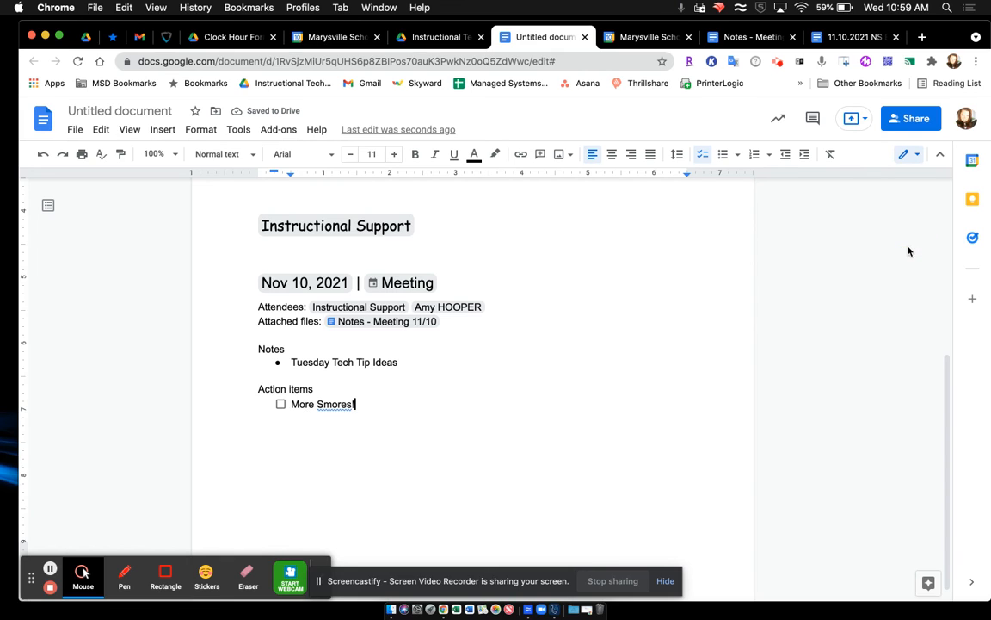
Check the Notes - Meeting 11/10 document against the copied notes and return to the untitled document.
click(738, 43)
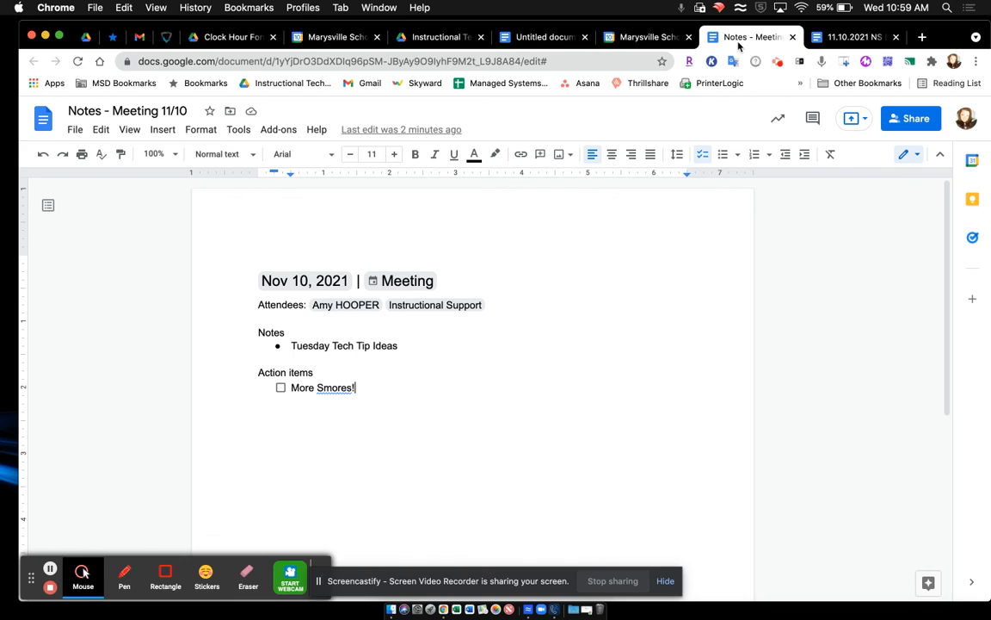
click(564, 38)
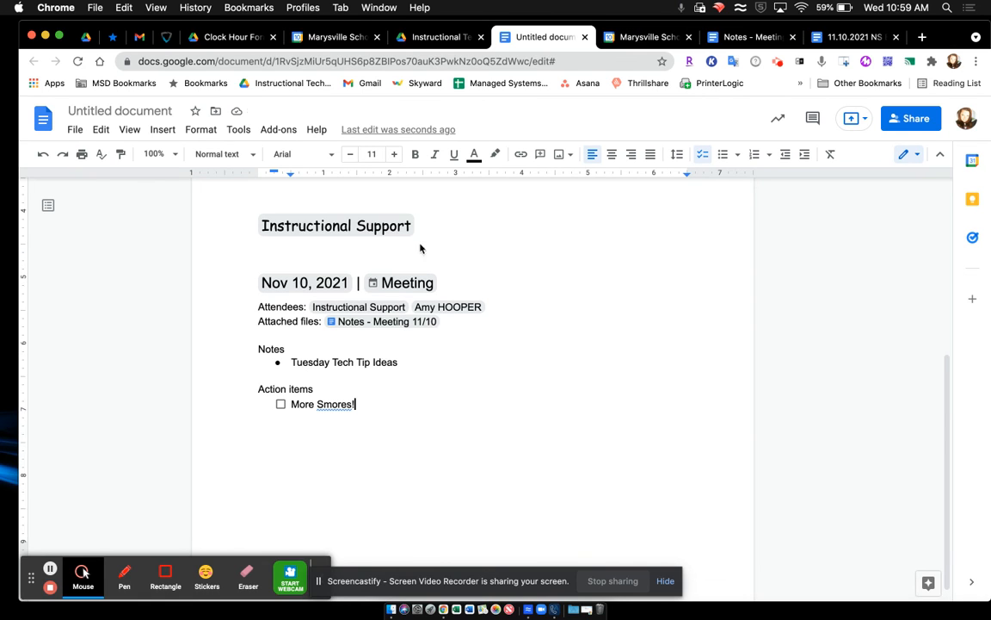